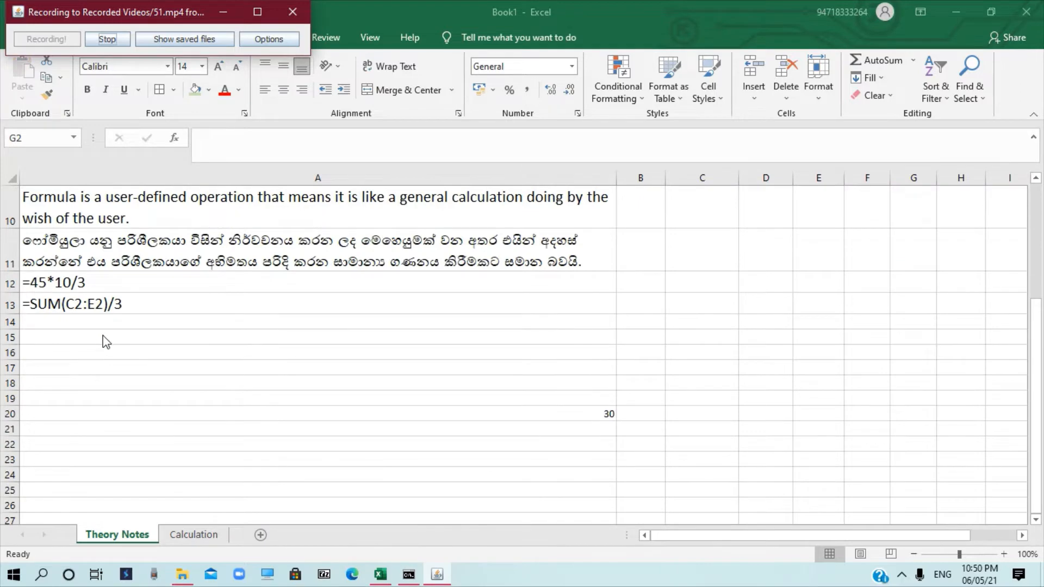
- Enter the formula =SUM(10,20,30,40,50) in cell A8 below the SUM example
scroll(106, 341, up, 3)
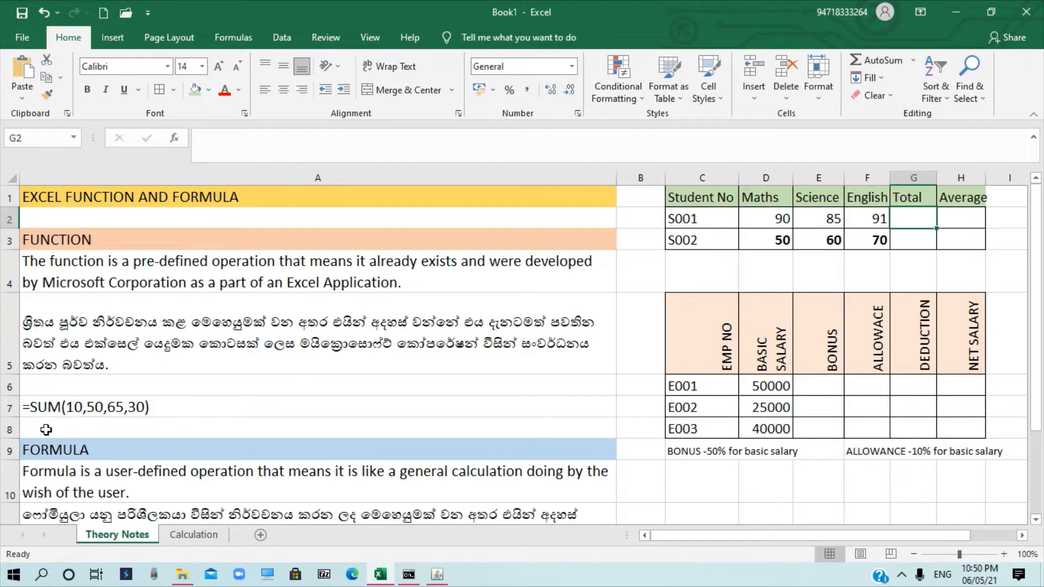
click(48, 426)
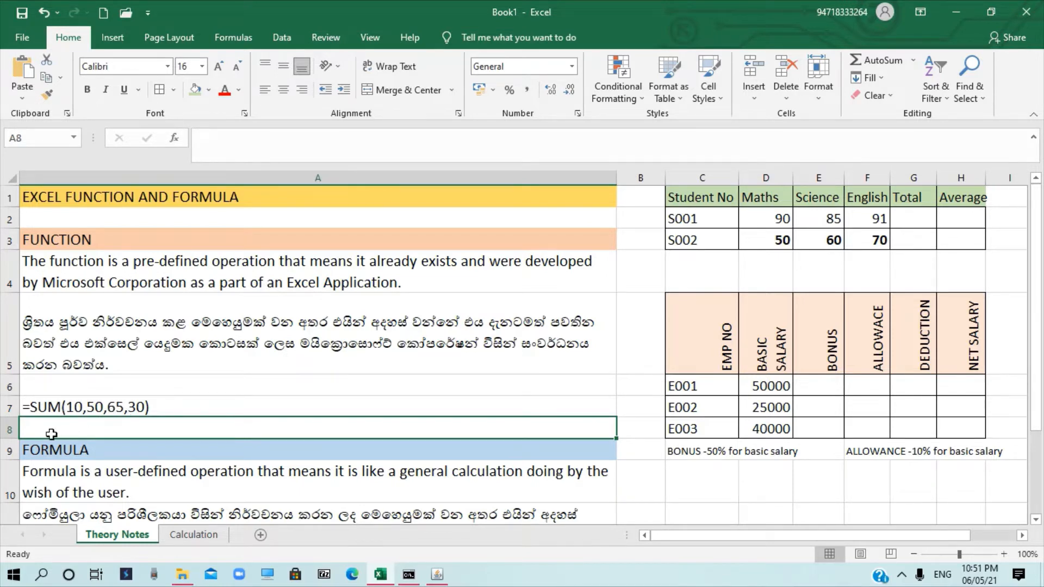
text(=su)
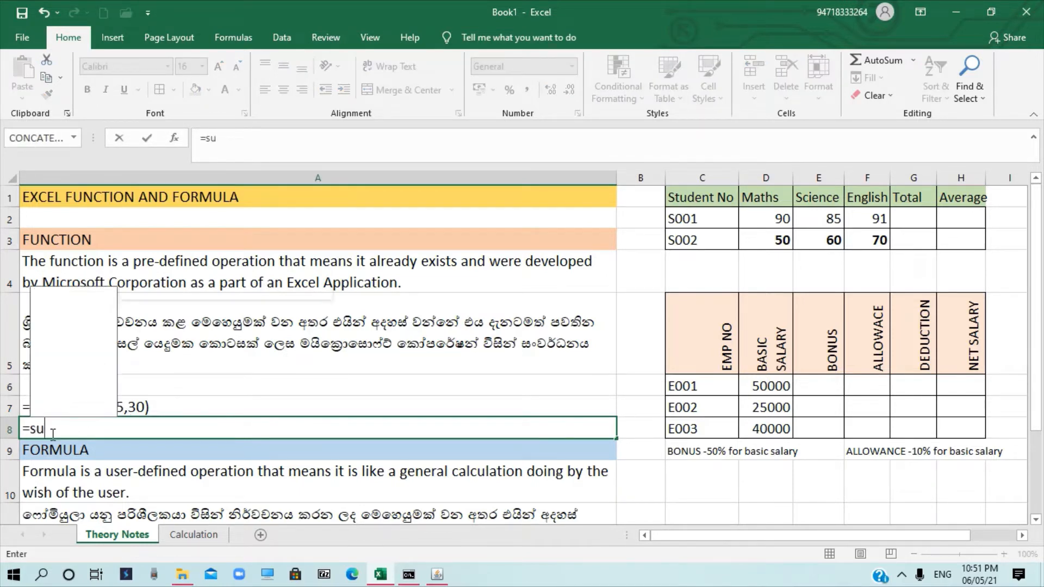
text(m()
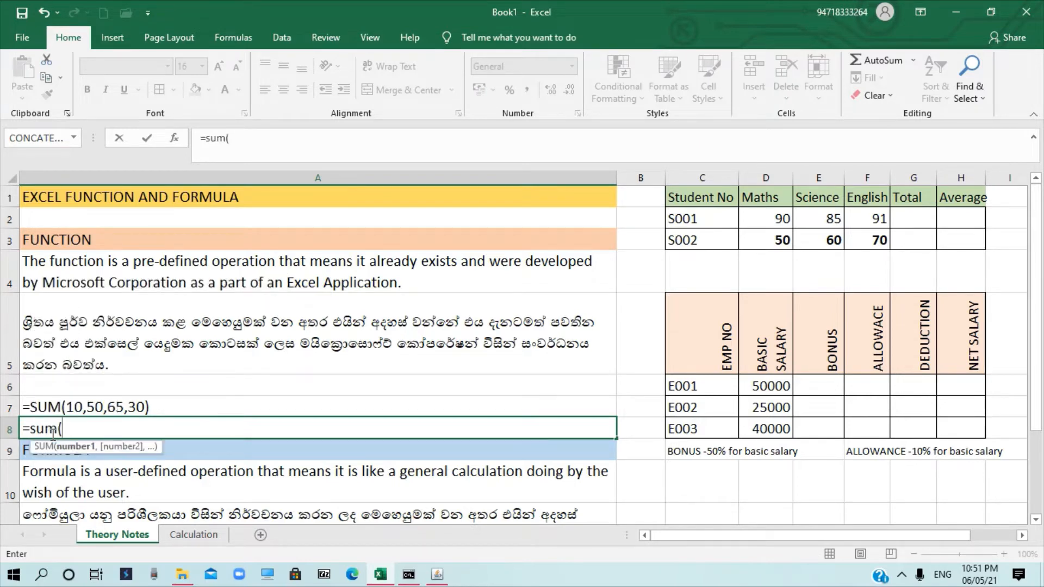
text(10,20,)
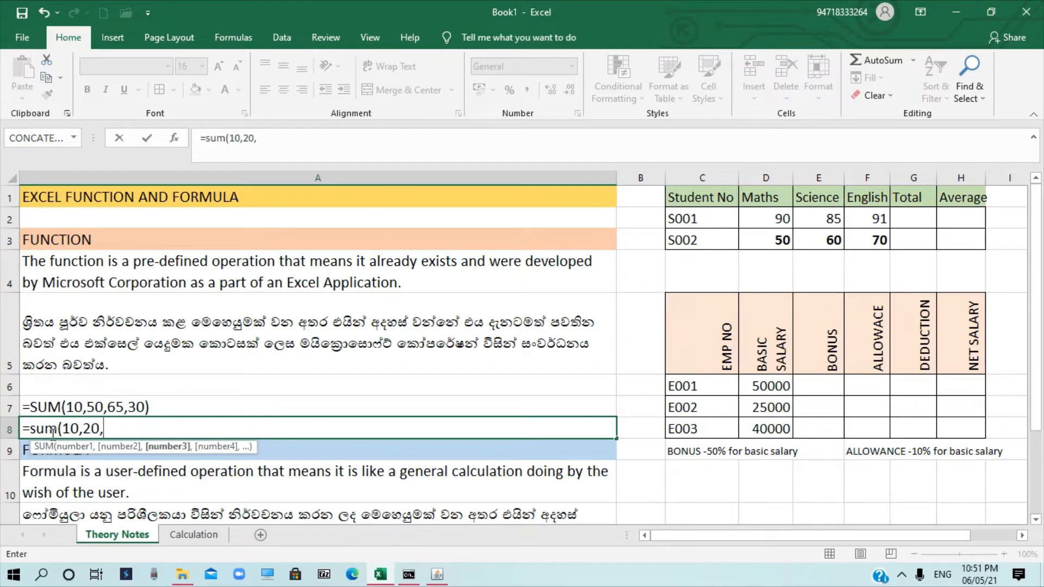
text(30,)
text(40)
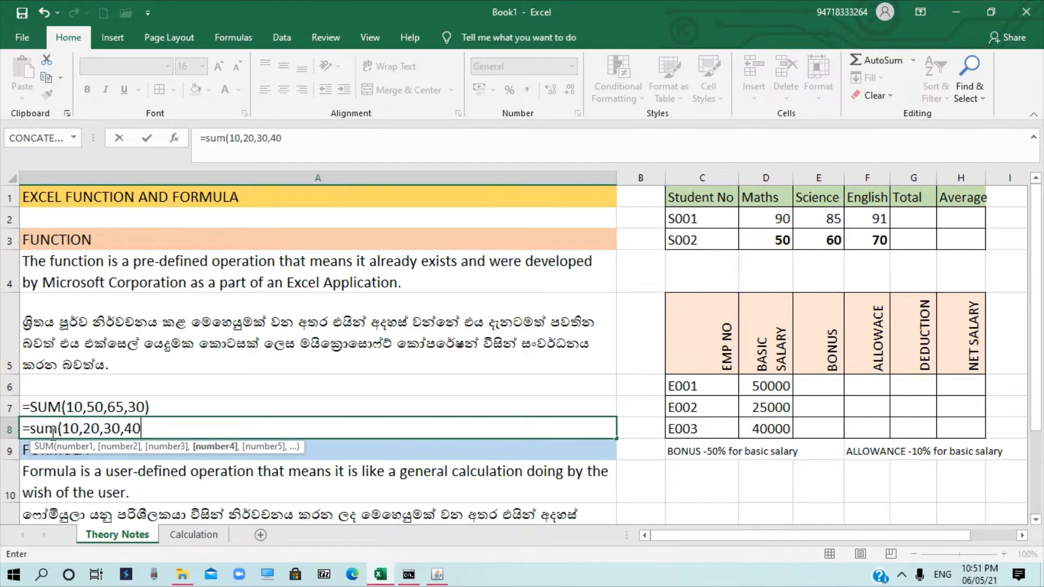
text(,50))
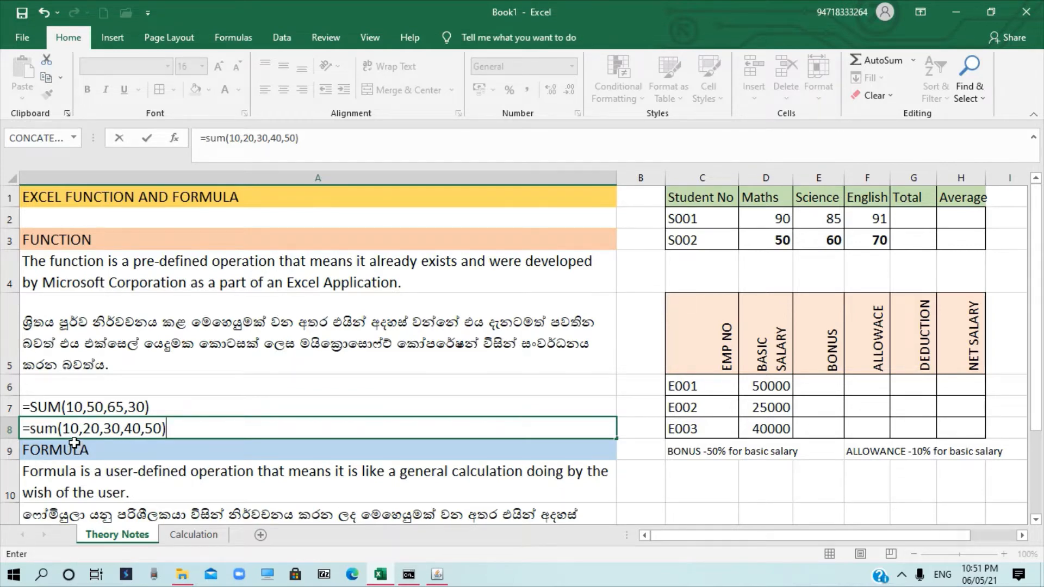
key(Return)
click(519, 429)
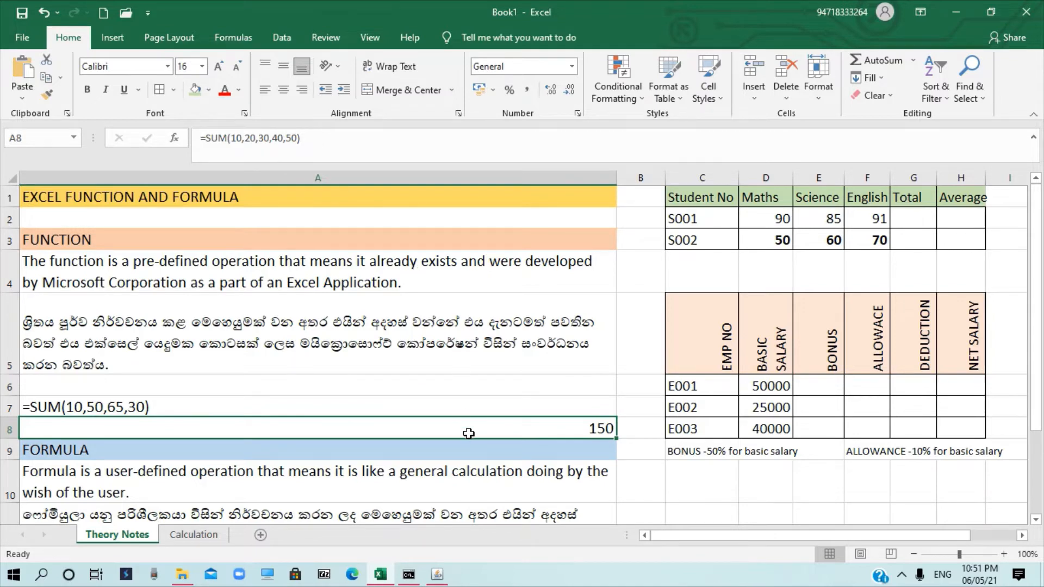
- Review the FORMULA section's definition and its two example formulas in the theory notes
scroll(347, 436, down, 2)
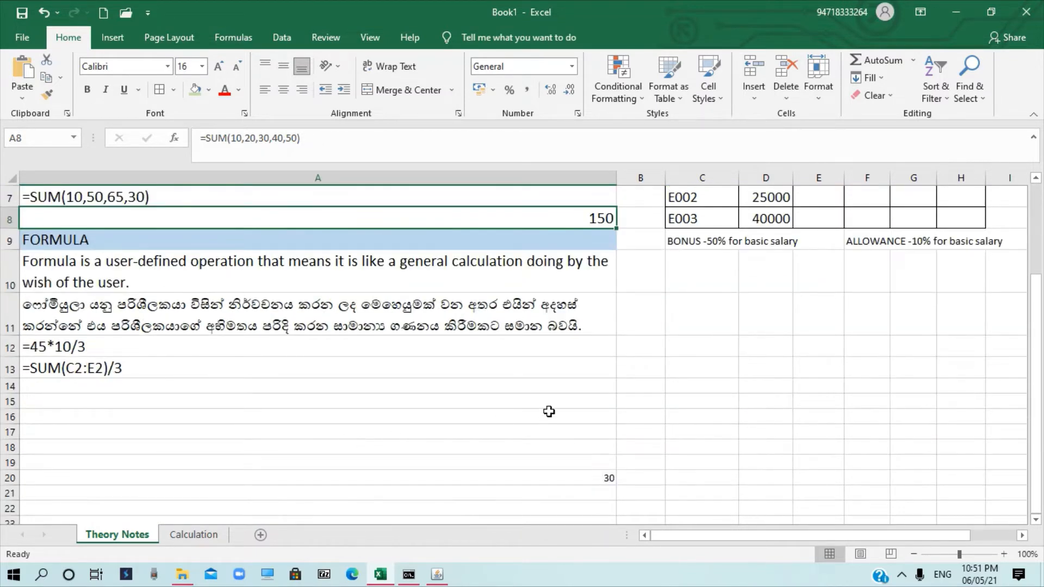
scroll(549, 411, up, 2)
scroll(174, 408, down, 1)
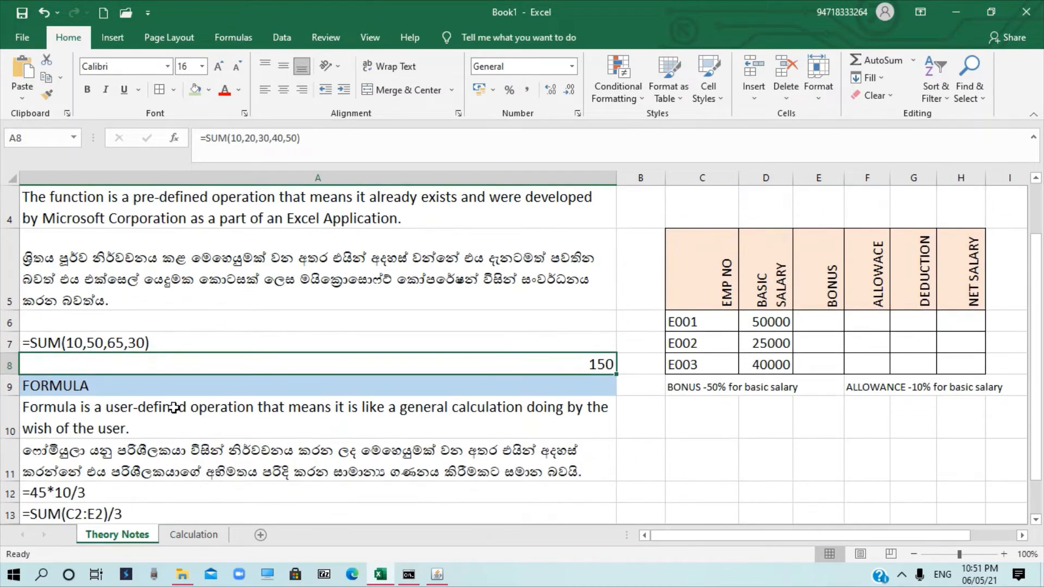
scroll(173, 407, down, 1)
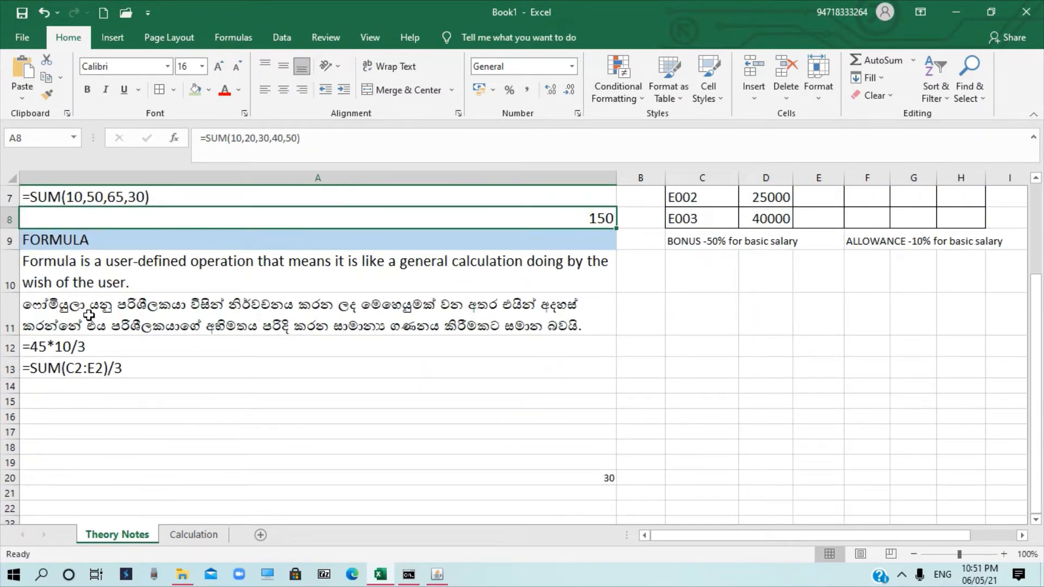
click(89, 315)
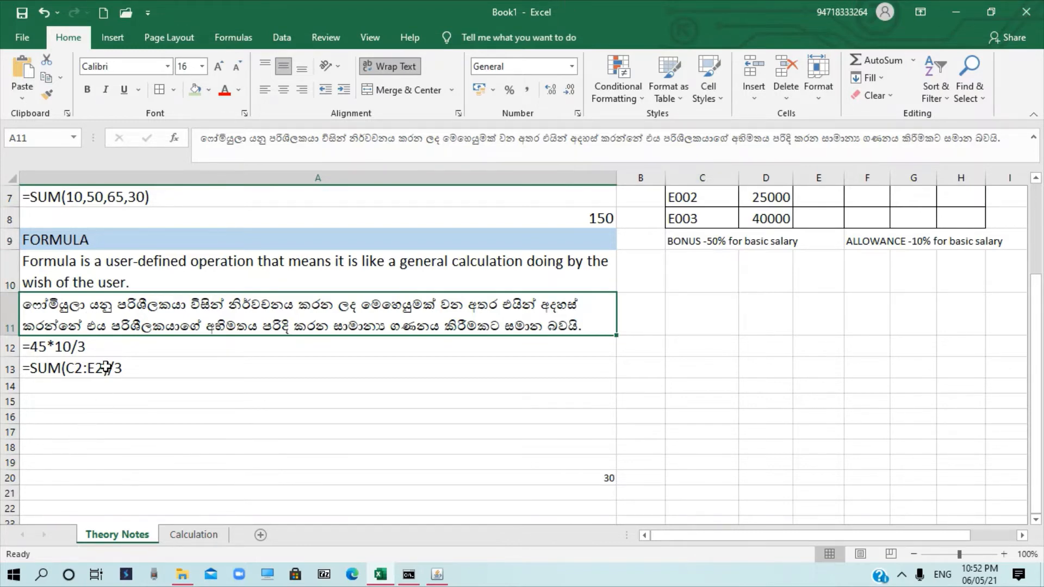
click(154, 368)
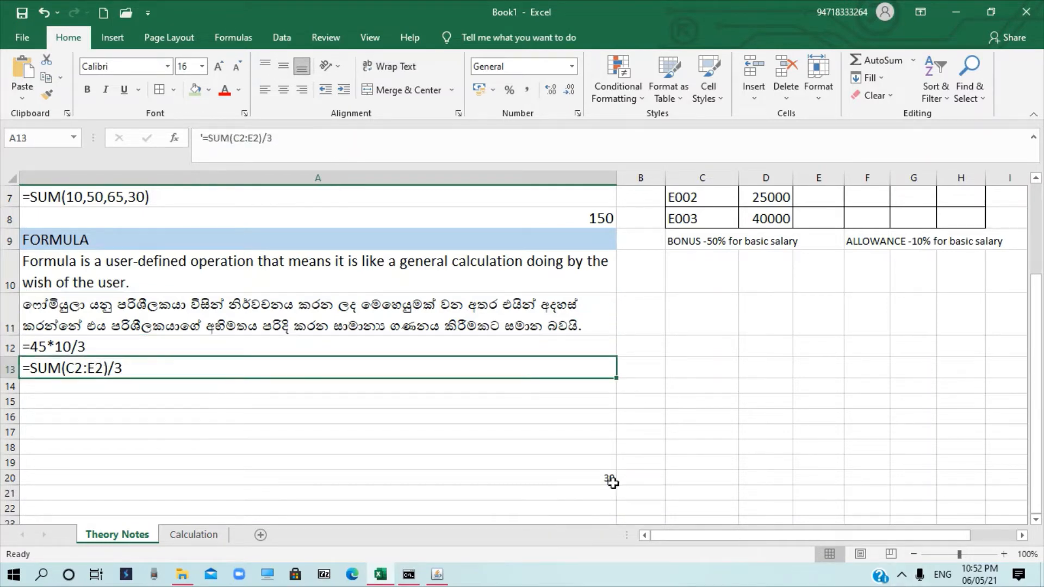
- Enter the formula =90+85+91 as student S001's total in G2 and reopen the cell to check it
scroll(572, 429, up, 3)
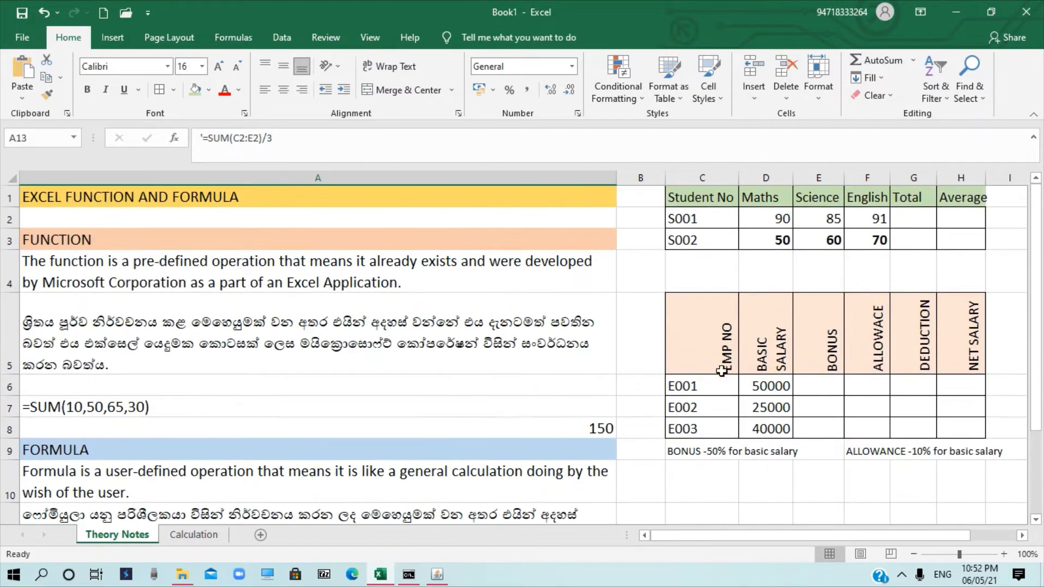
click(916, 222)
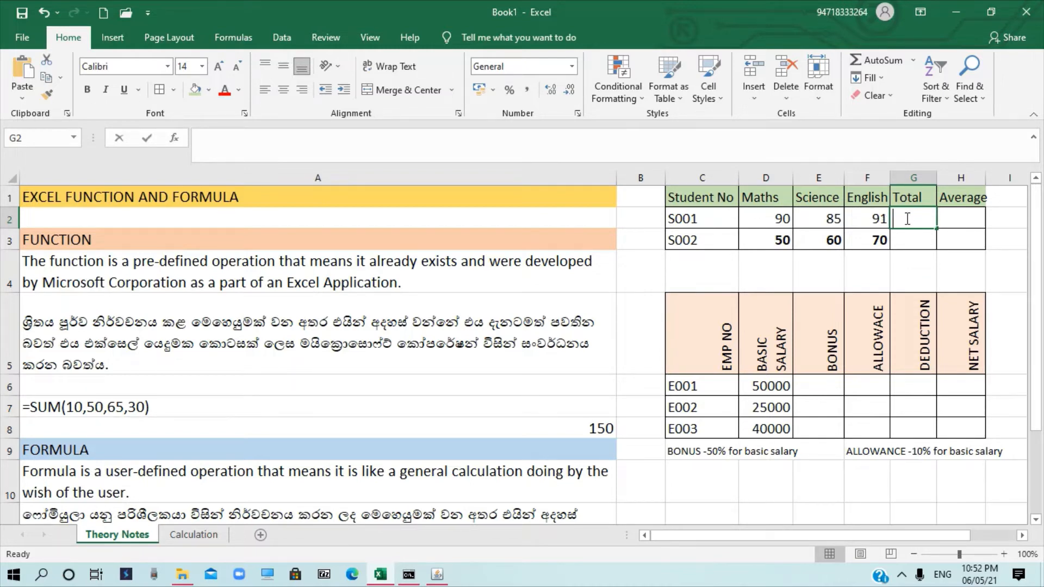
text(=)
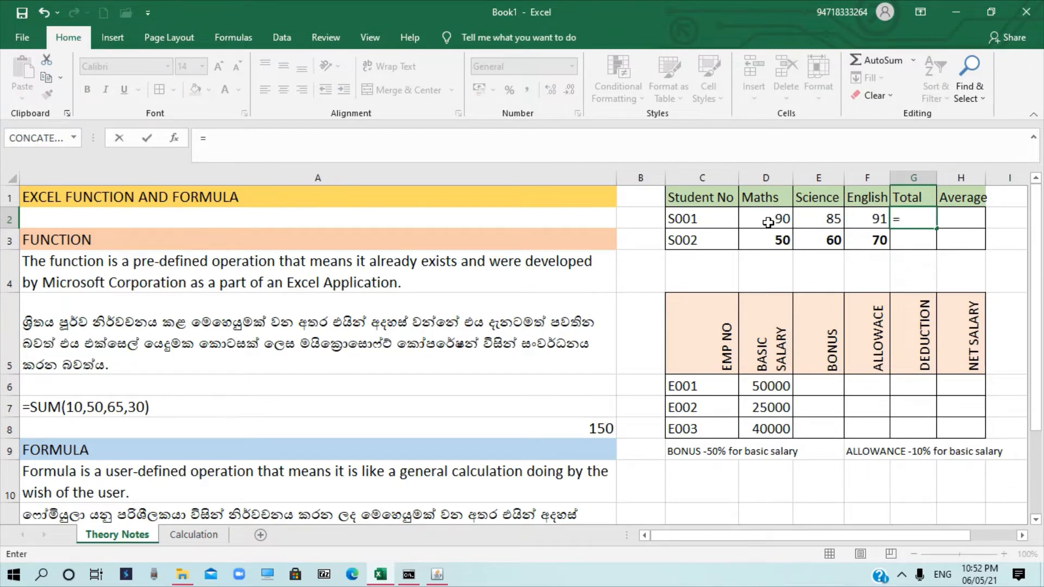
text(90+85)
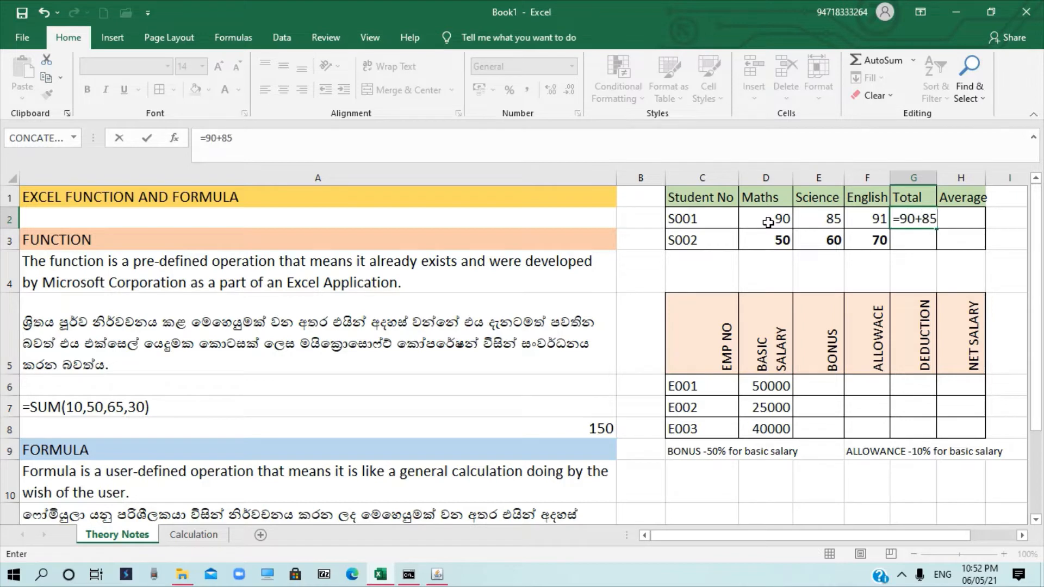
text(+91)
key(Return)
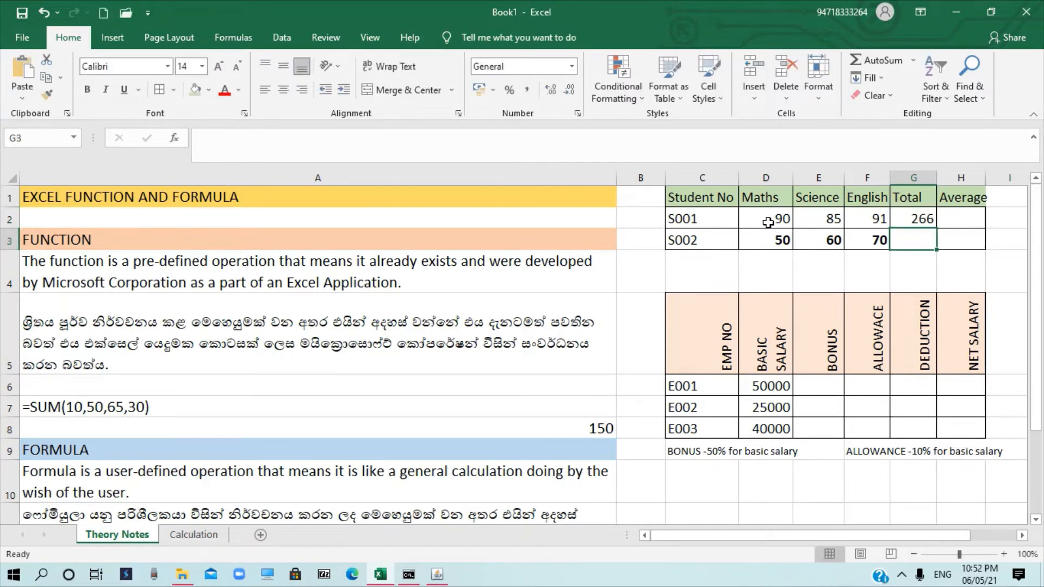
click(922, 221)
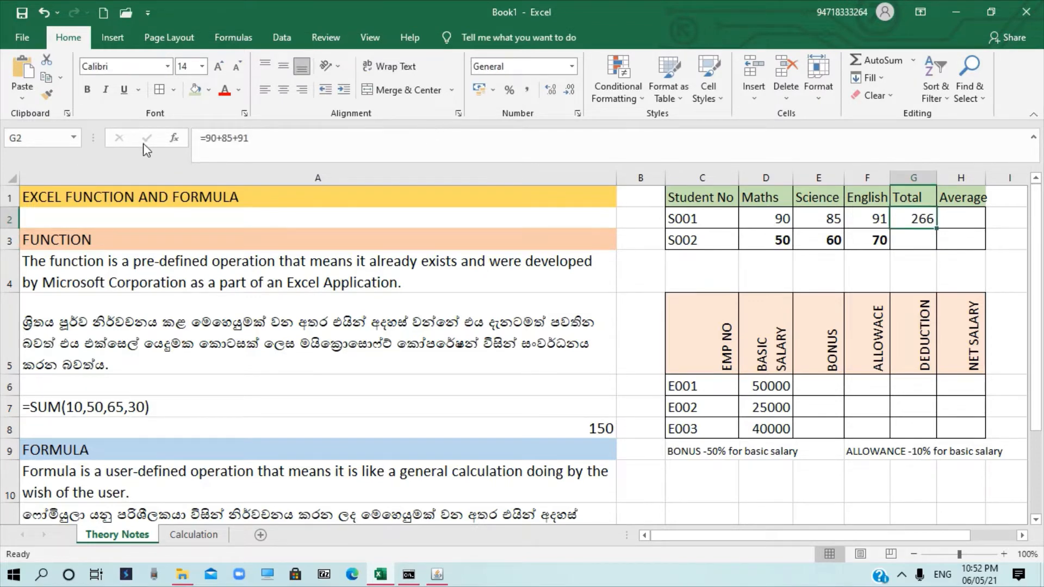
double_click(916, 219)
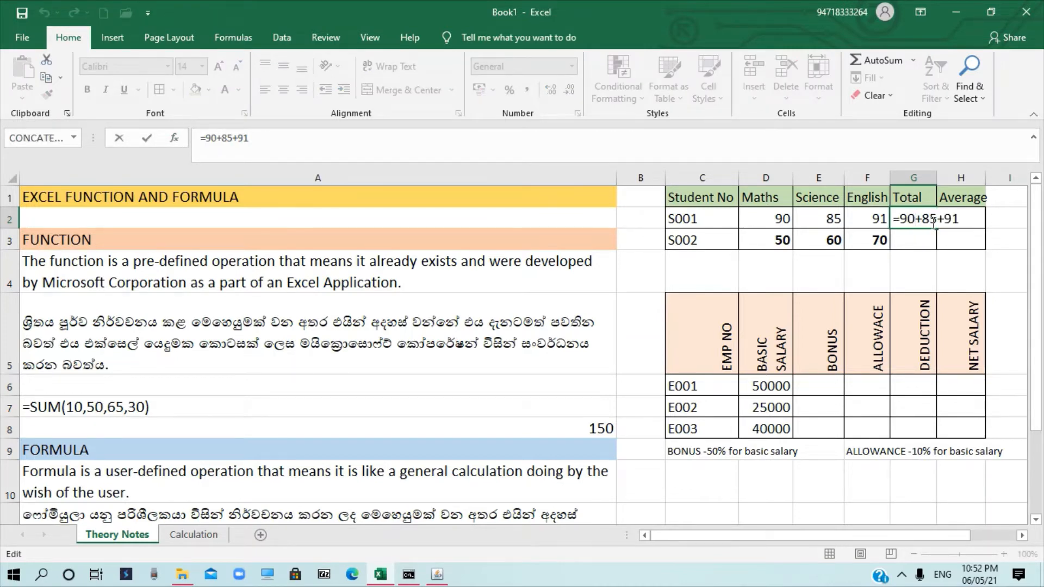
key(Return)
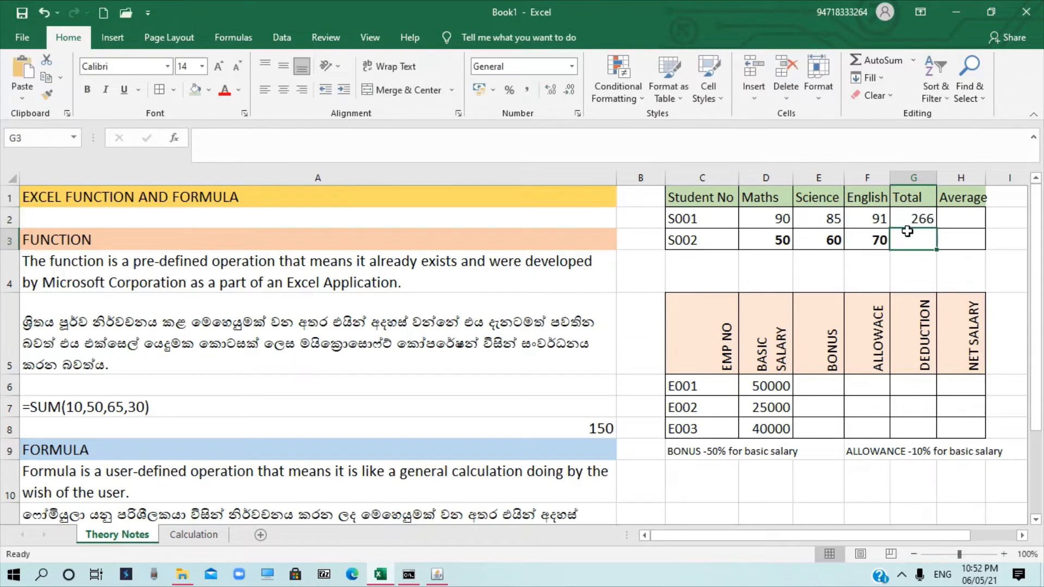
- Replace S001's total in G2 with the cell-reference formula =D2+E2+F2 and clear the cell again
click(911, 220)
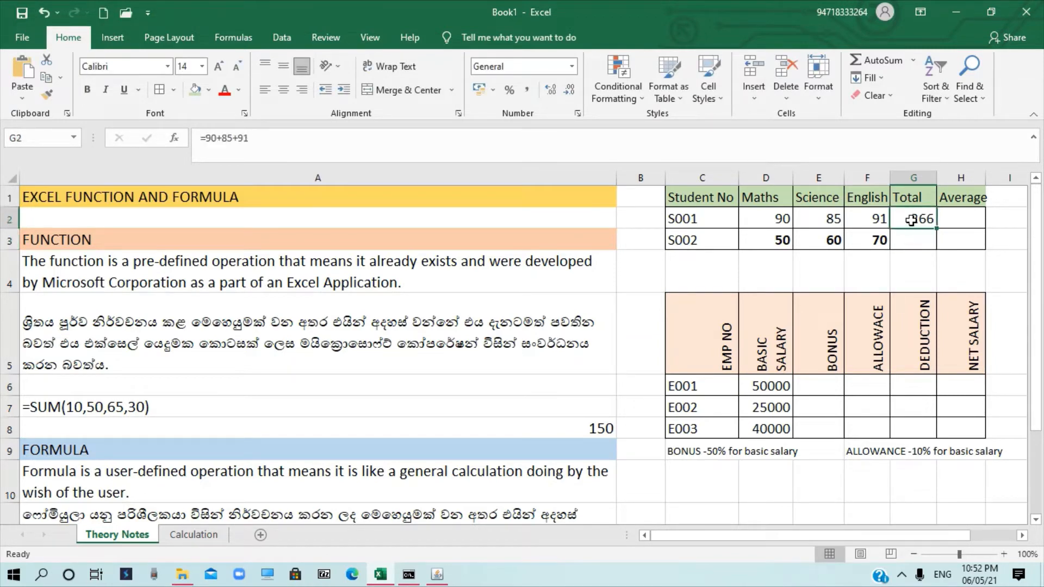
key(Delete)
text(=)
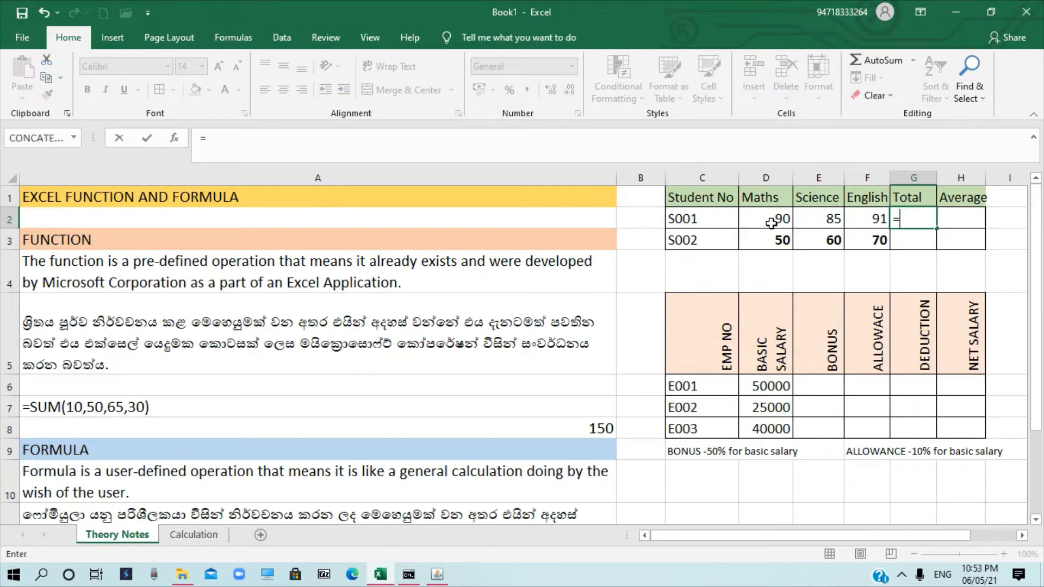
click(771, 223)
text(+)
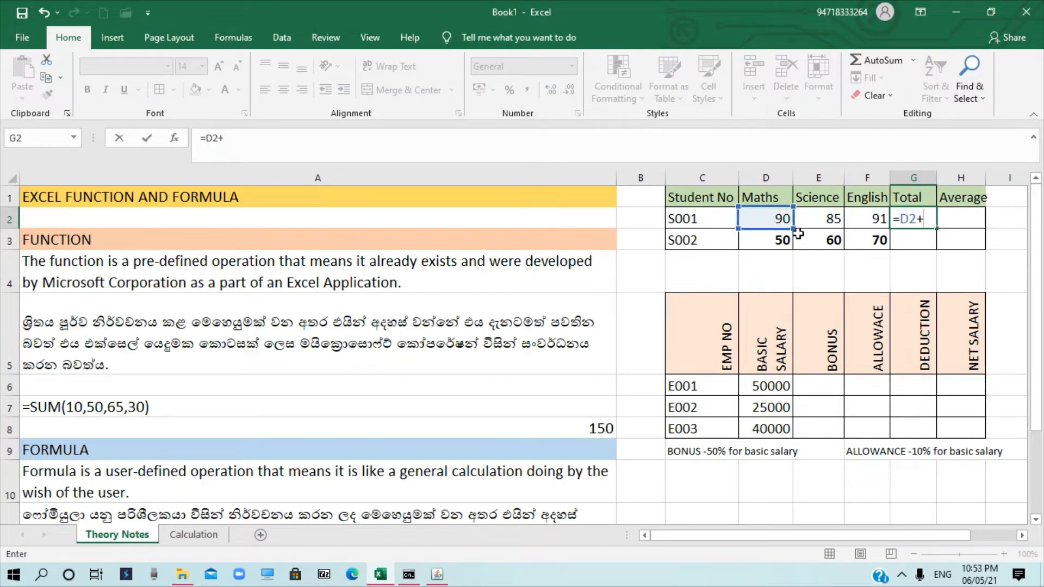
click(812, 225)
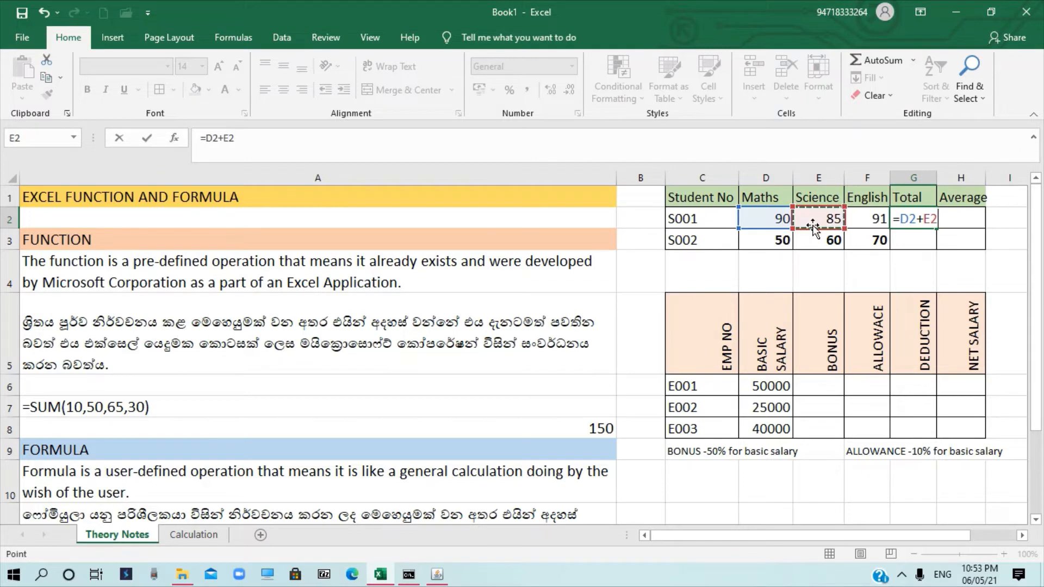
text(+)
click(875, 220)
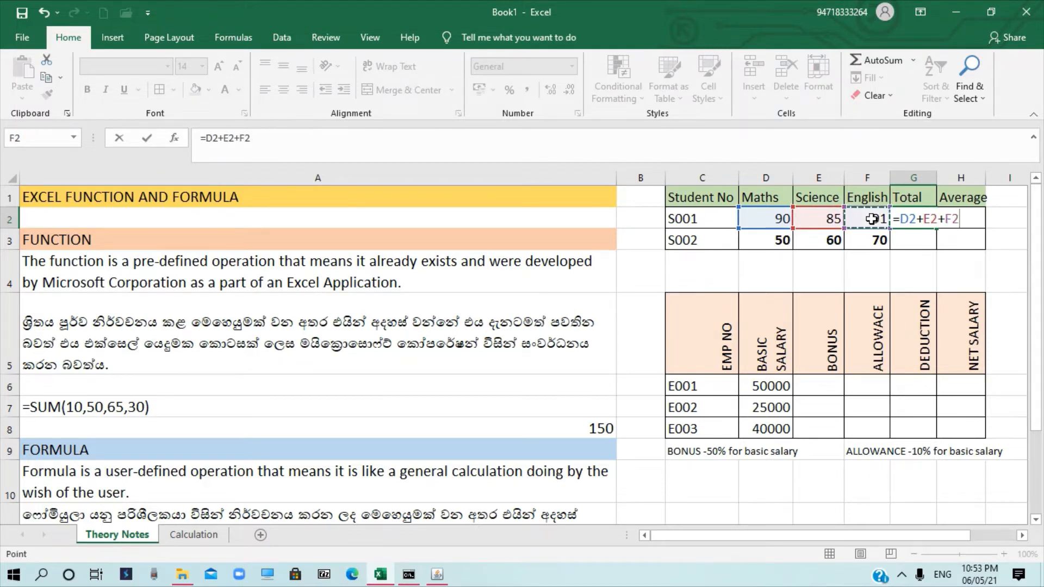
key(Return)
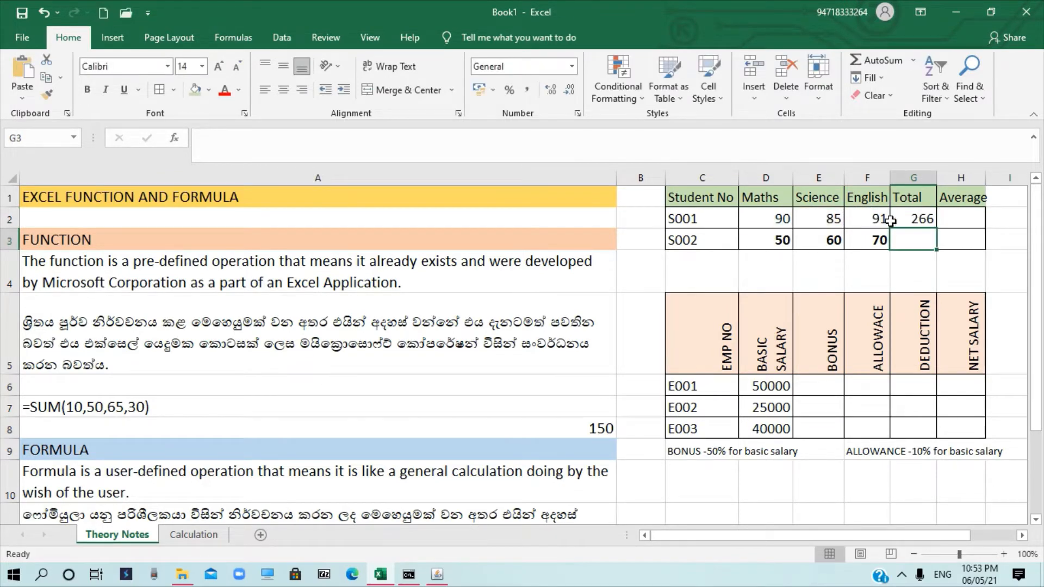
click(920, 222)
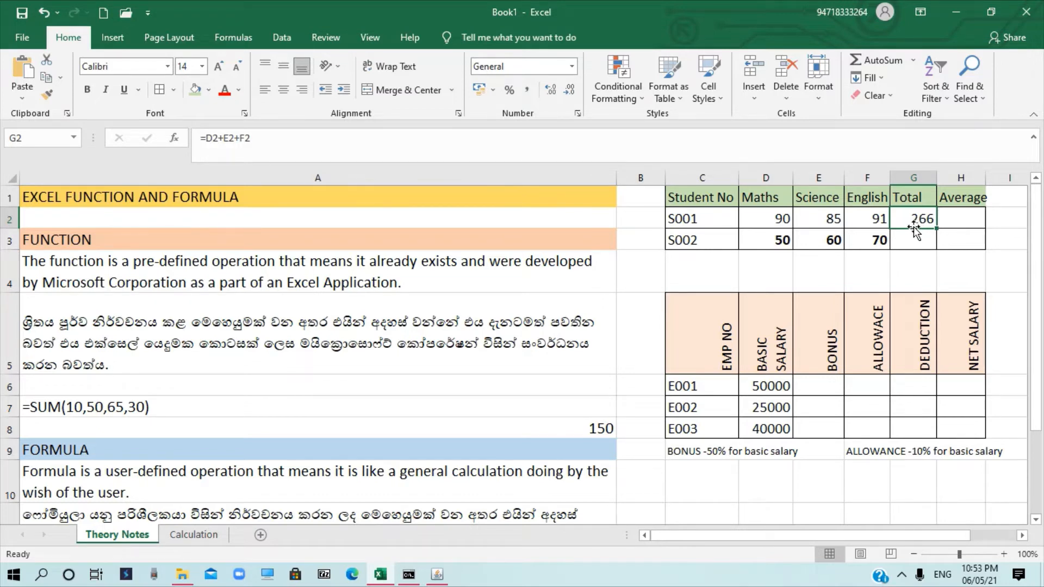
key(Delete)
text(=)
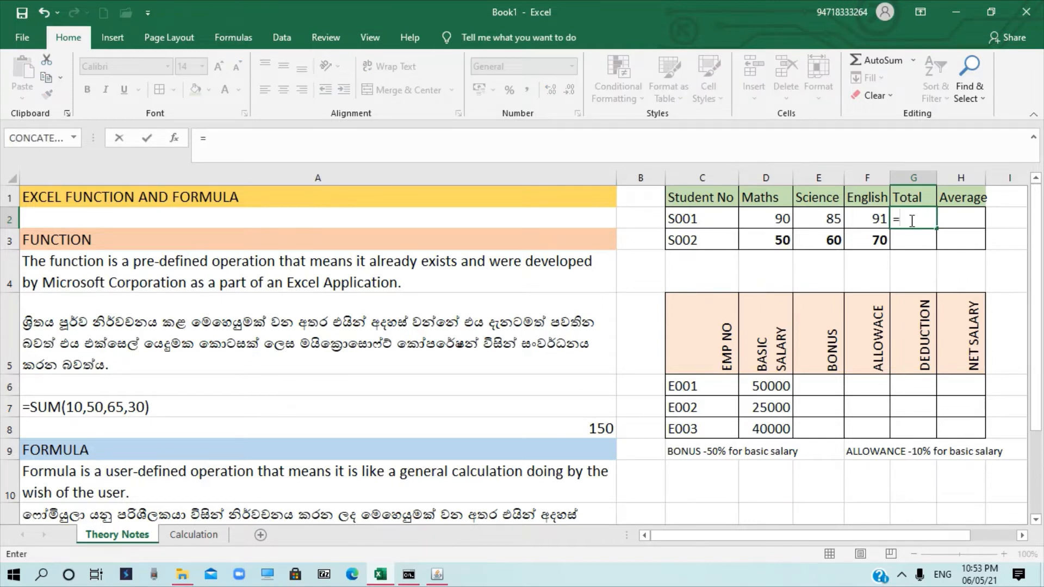
text(SU)
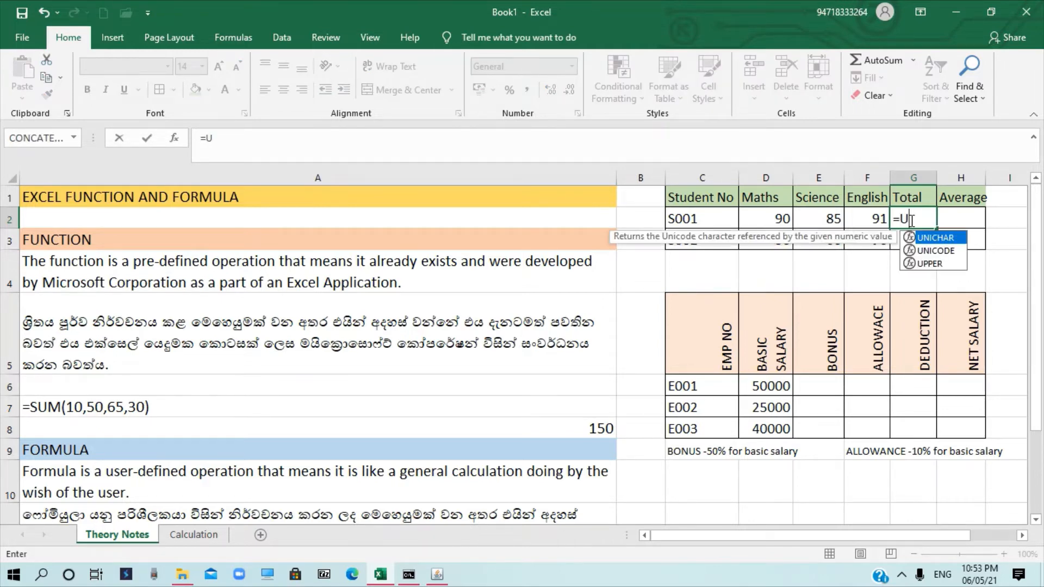
key(BackSpace)
text(SUM)
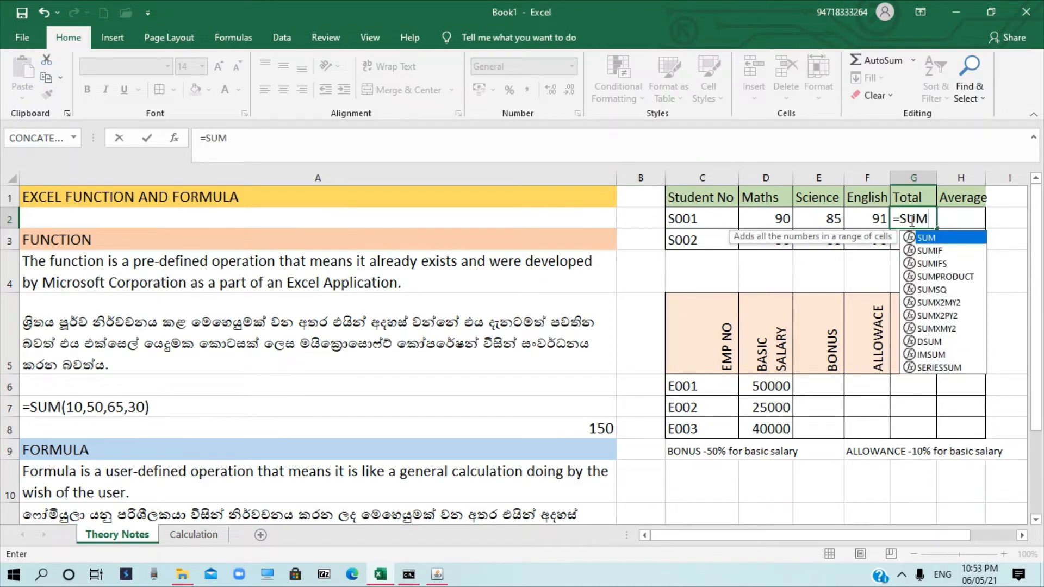
text(()
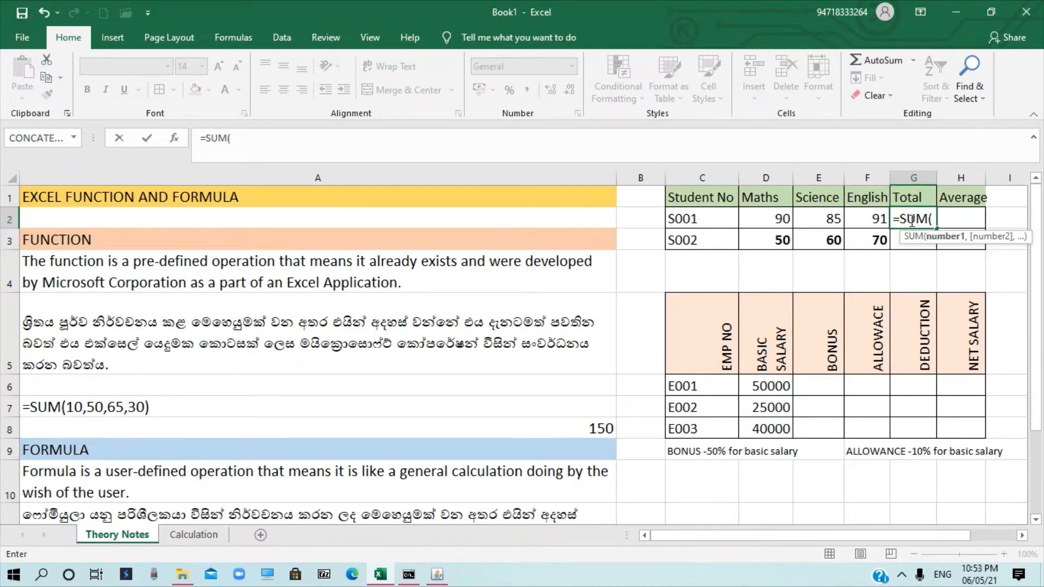
key(BackSpace)
key(BackSpace)
key(BackSpace)
key(BackSpace)
key(BackSpace)
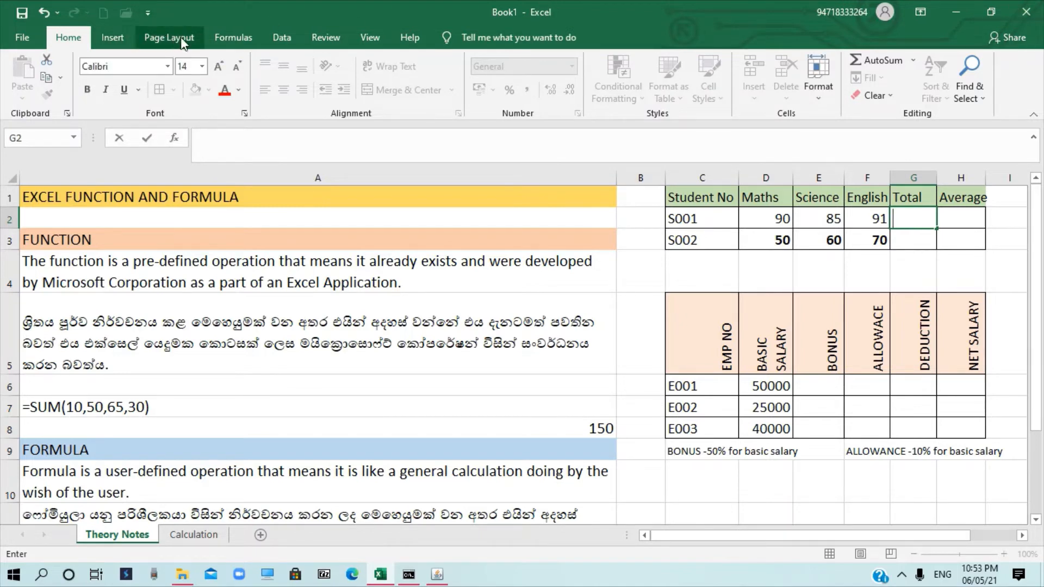
- Open the Insert Function dialog for S001's total in G2 and search for SUM
click(230, 39)
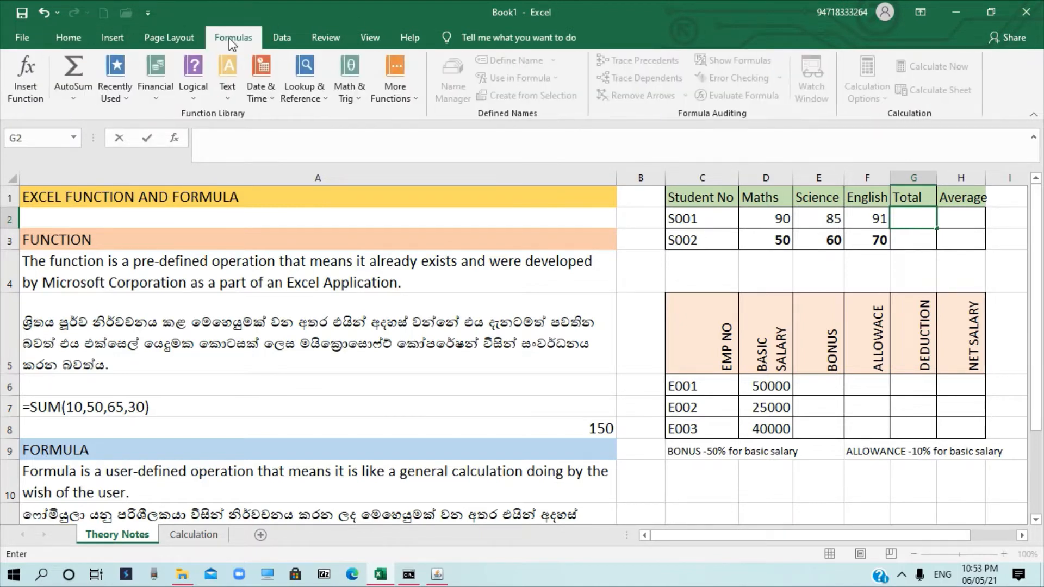
click(21, 88)
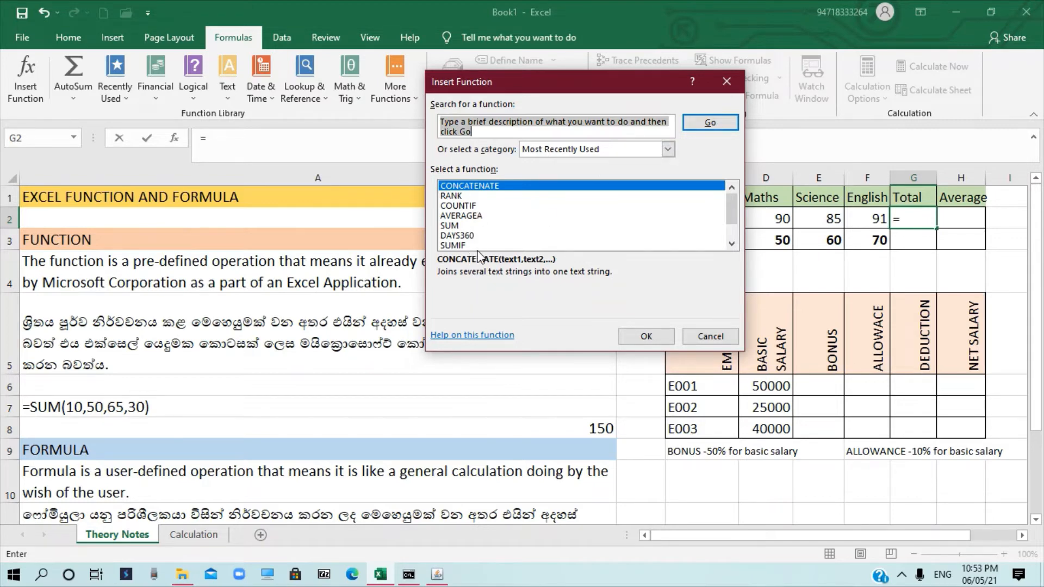
text(S)
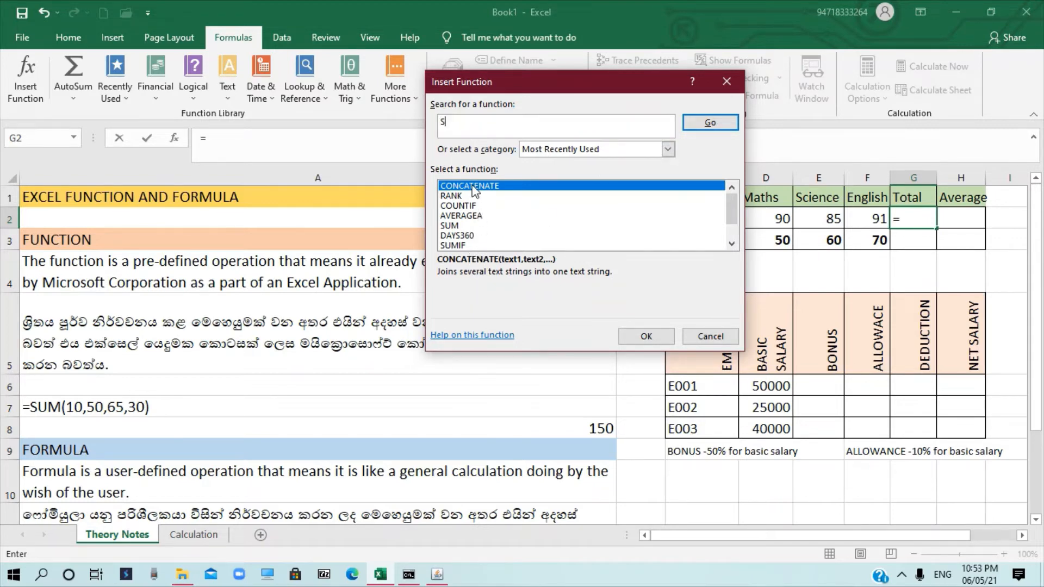
text(UM)
click(701, 122)
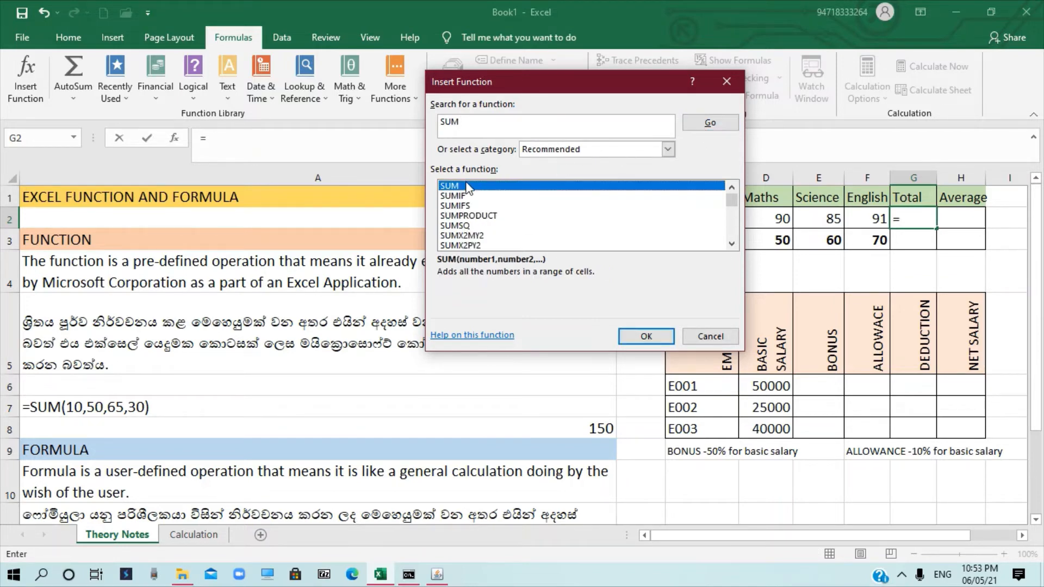
- Choose SUM from the All function category and continue to its function arguments
click(585, 148)
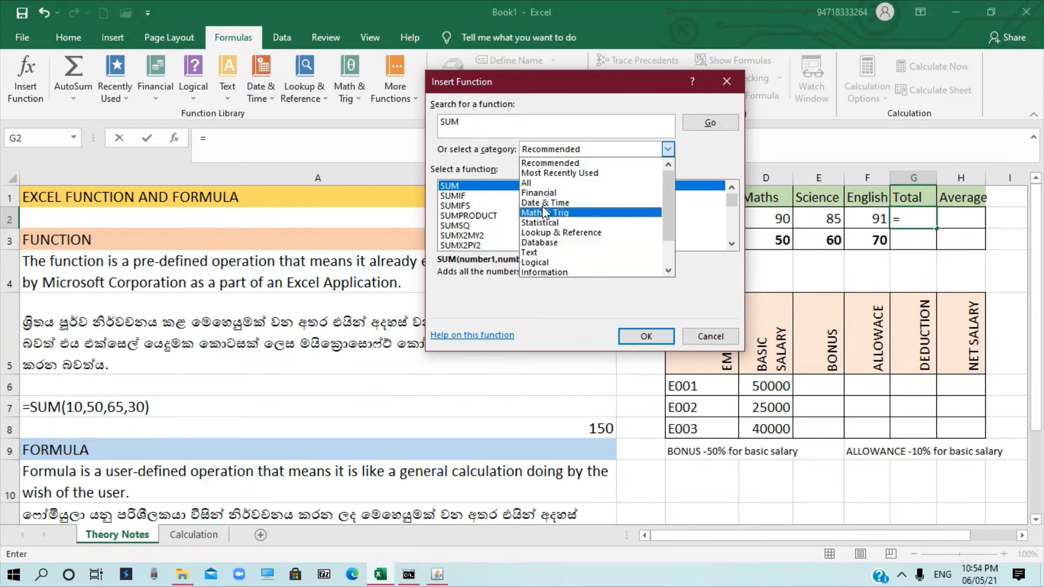
click(531, 187)
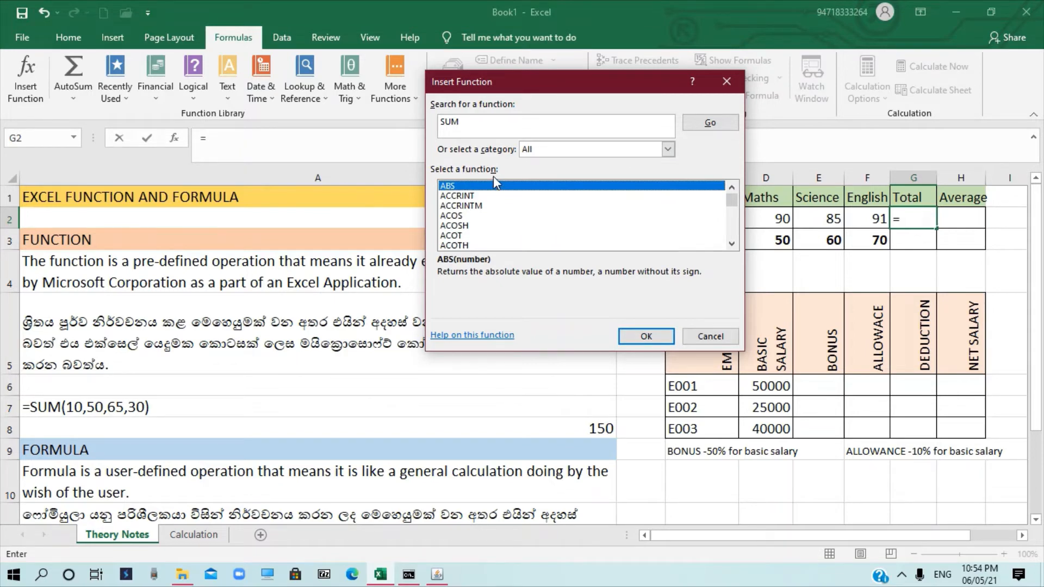
key(s)
scroll(506, 224, down, 2)
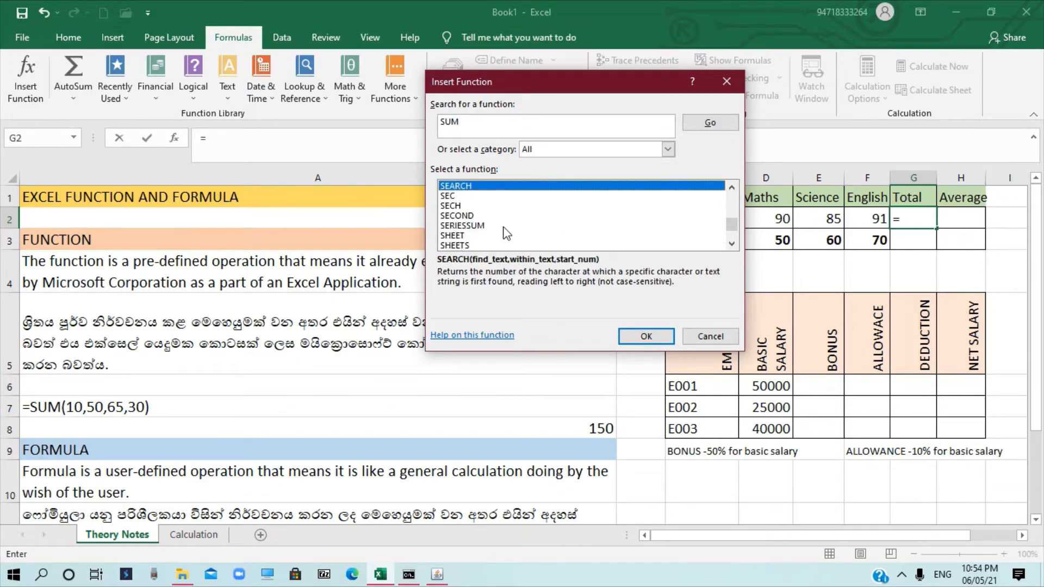
scroll(505, 234, down, 6)
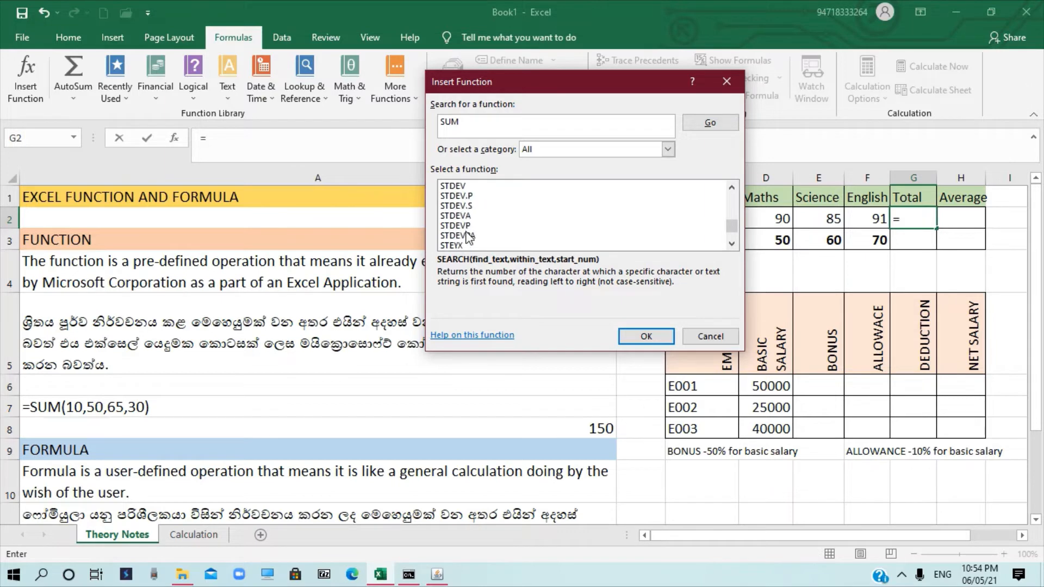
scroll(467, 236, down, 2)
click(457, 218)
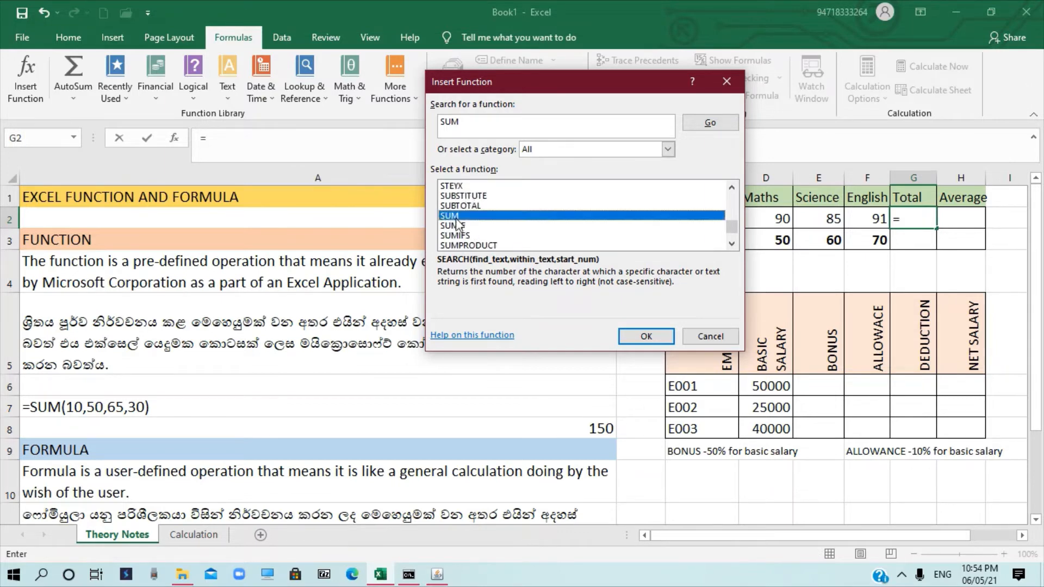
click(646, 336)
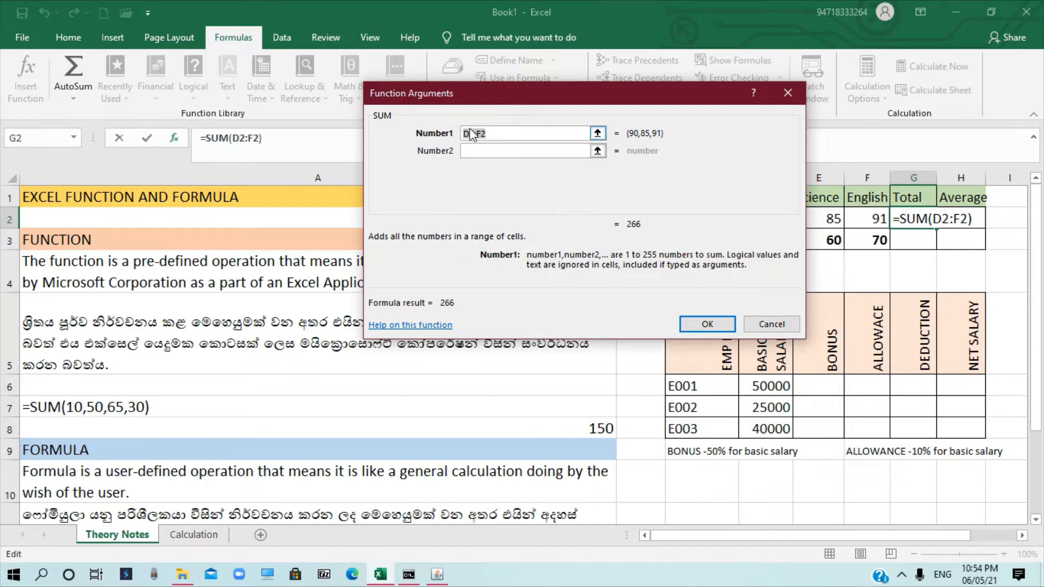
- Set the SUM range to D2:F2 for S001's total, fill the formula down to G3 and check S002's formula
drag(498, 106, 377, 109)
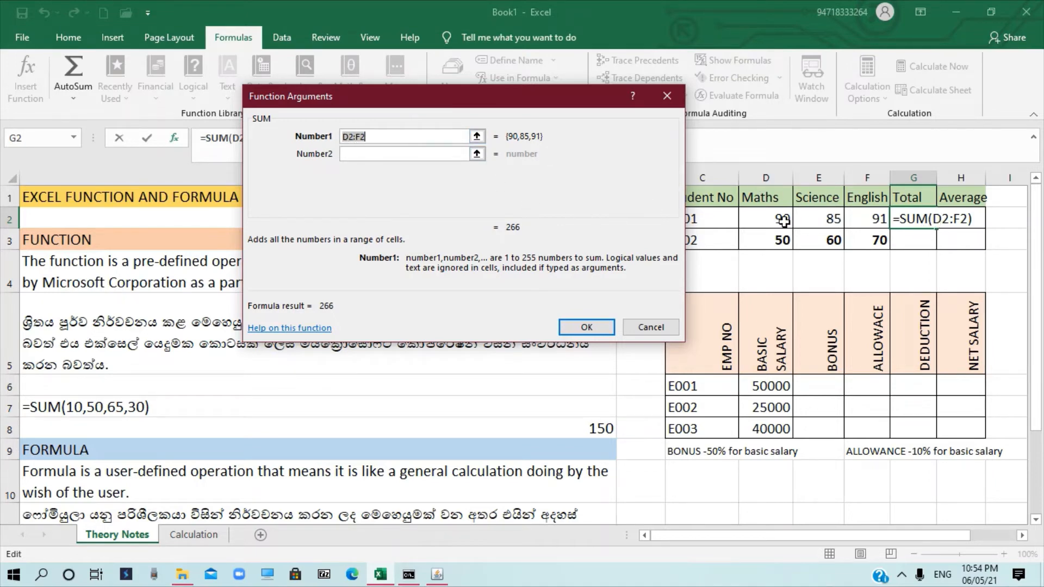
drag(774, 220, 862, 222)
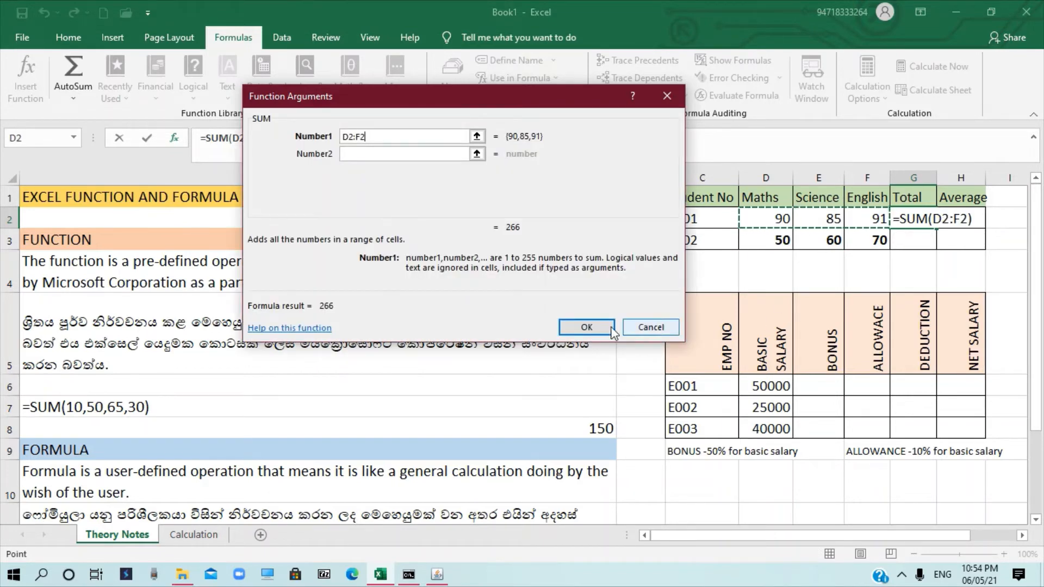
click(587, 327)
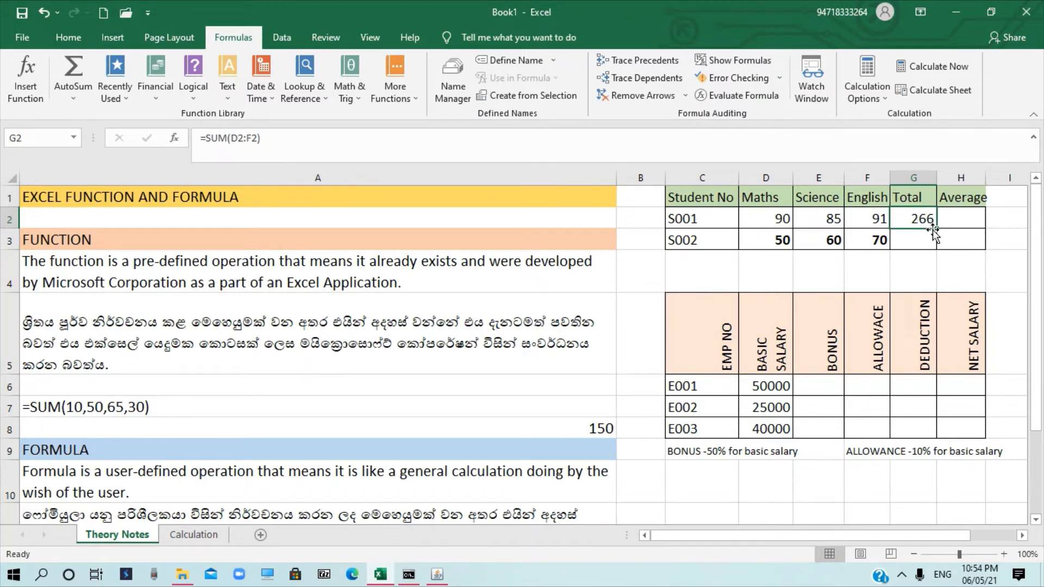
drag(936, 228, 933, 250)
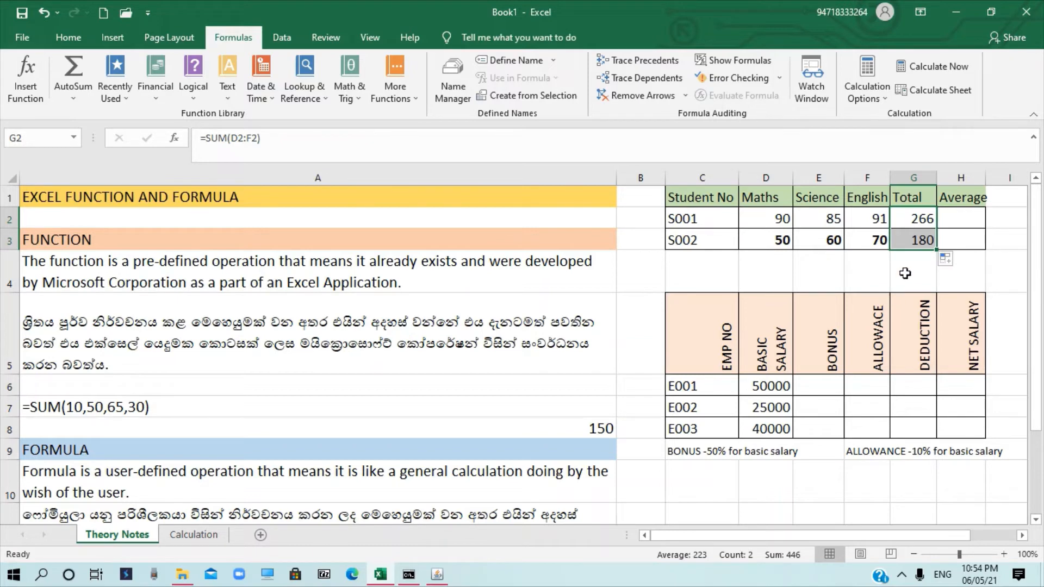
click(912, 240)
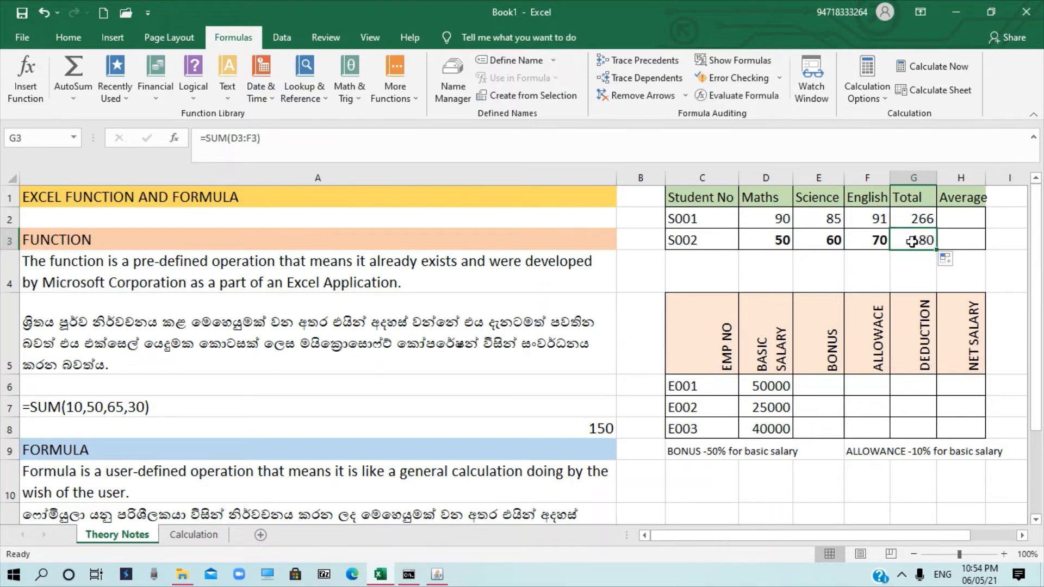
- Enter the formula =G2/3 as S001's average in H2 and fill it down to H3 for S002
click(953, 225)
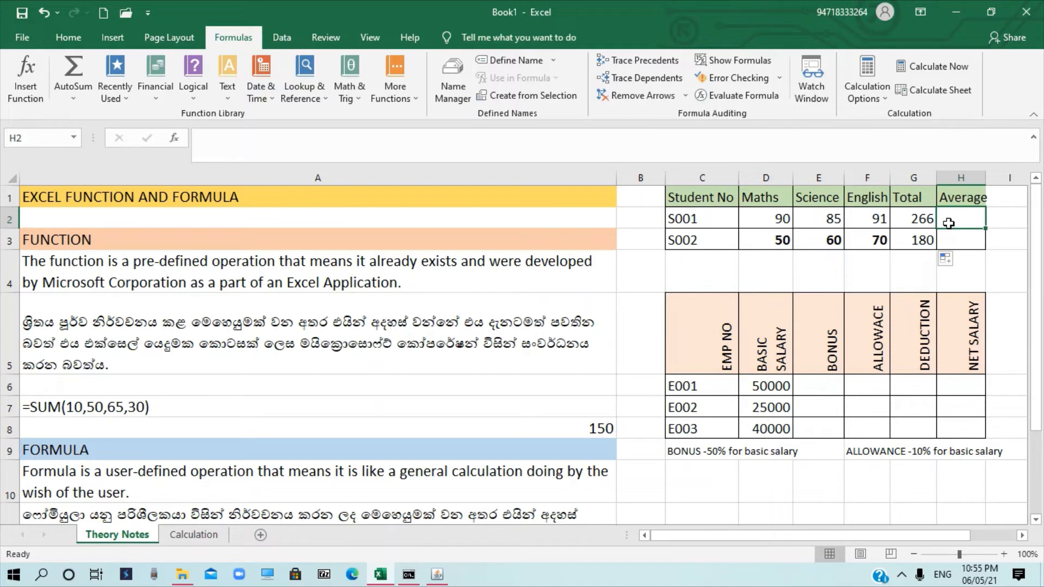
text(=)
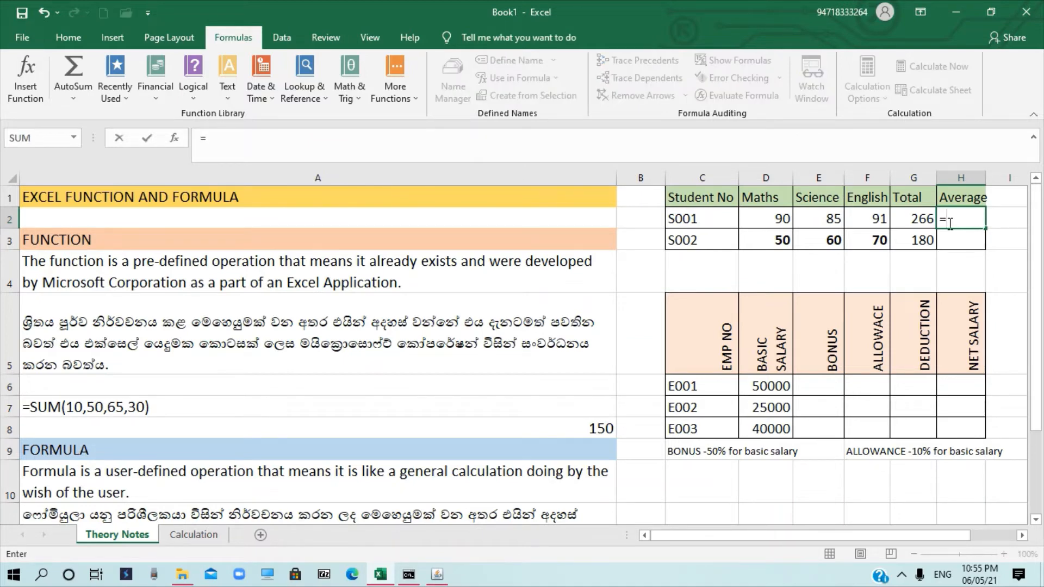
click(919, 217)
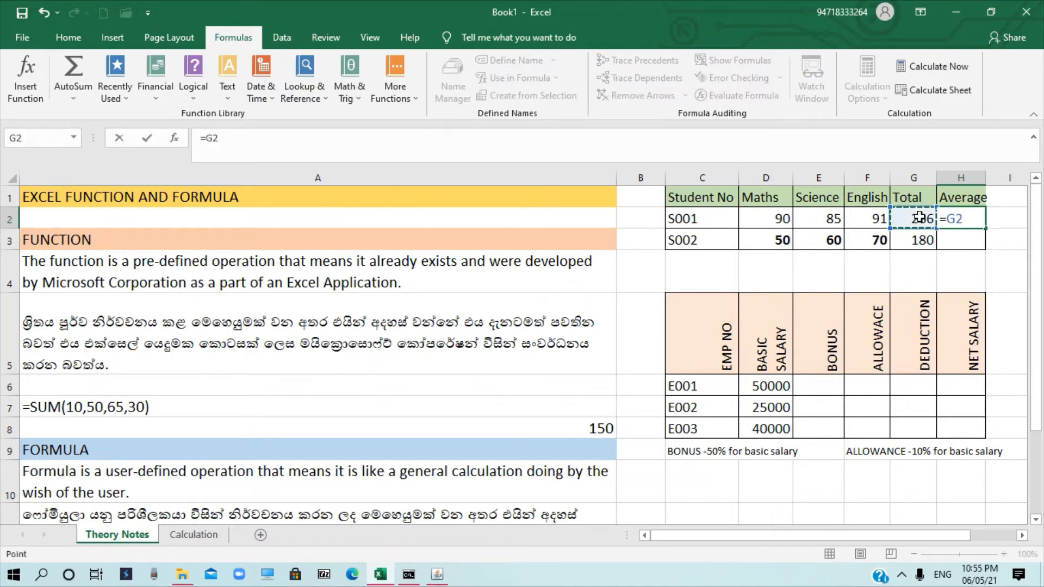
text(/3)
key(Return)
click(969, 218)
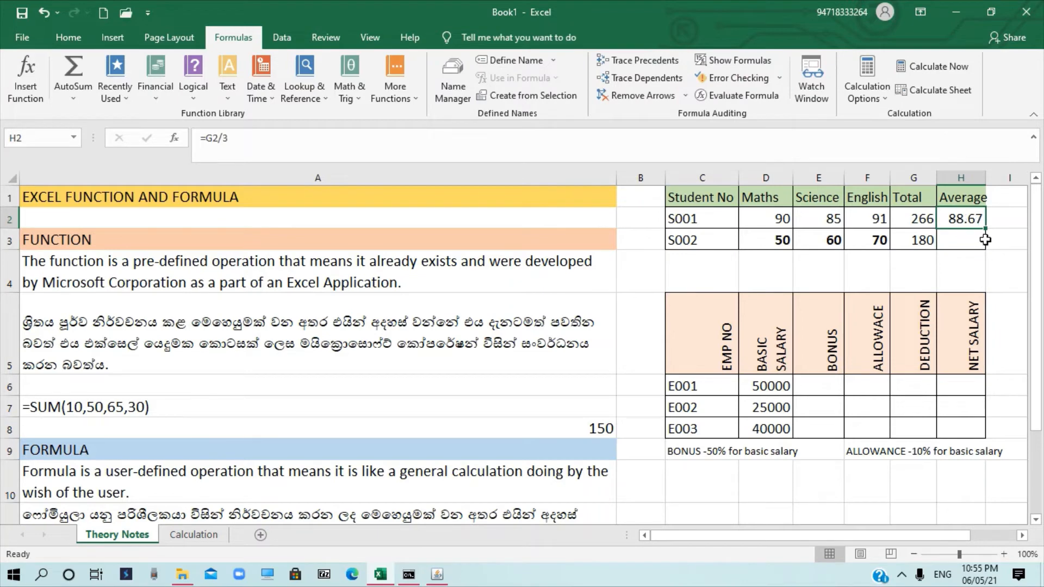
drag(986, 229, 977, 245)
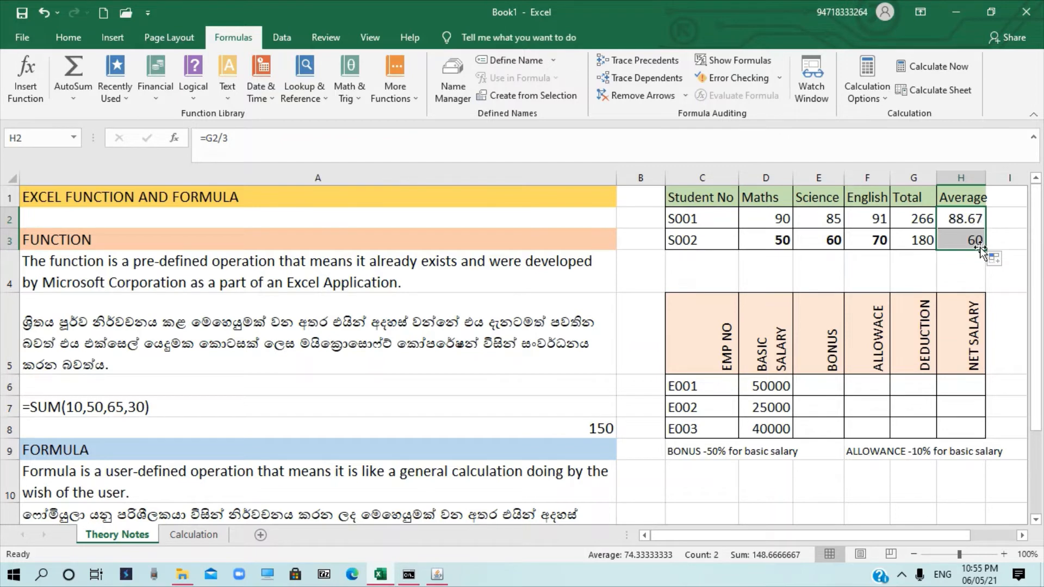
- Clear the average formulas of both students from H2 and H3
click(965, 221)
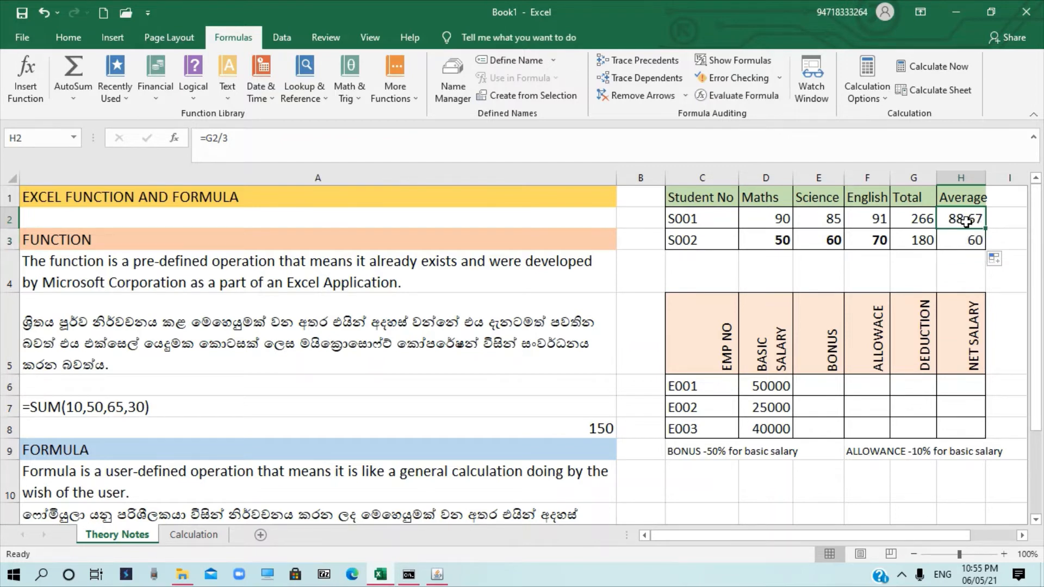
key(Delete)
click(963, 235)
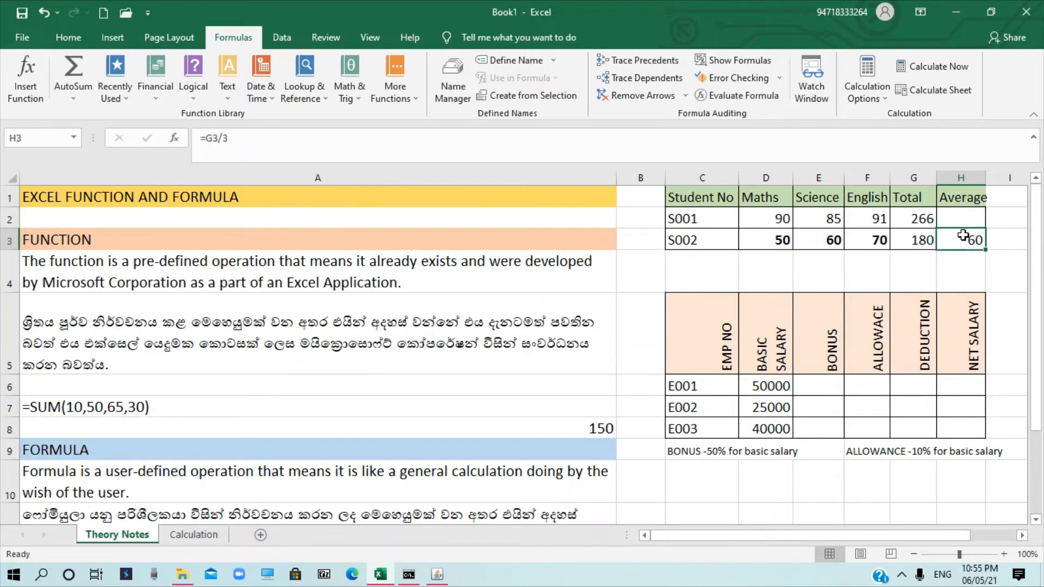
key(Delete)
- Enter the formula =AVERAGE(D2:F2) as S001's average in H2
click(961, 218)
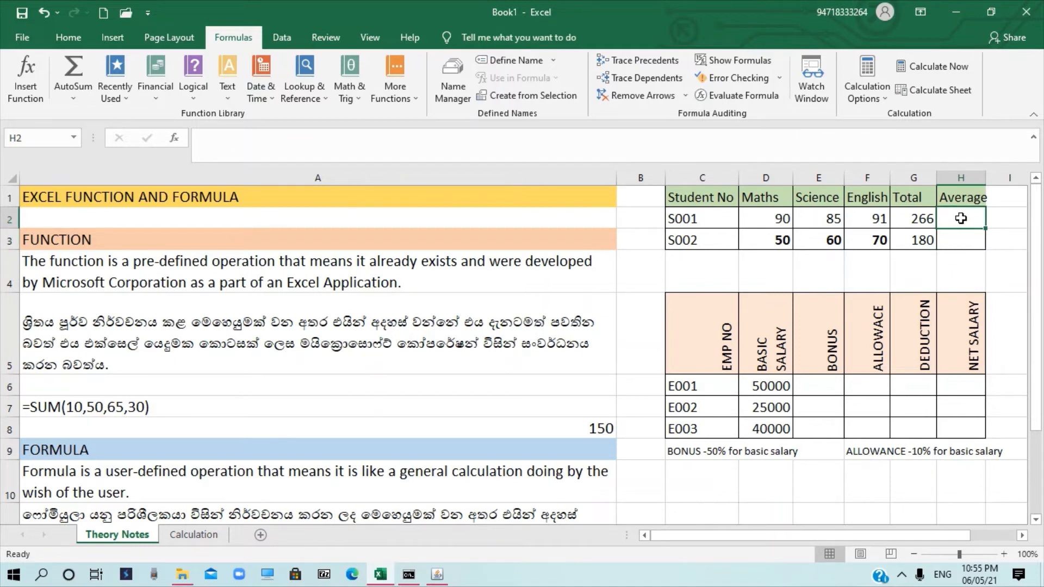
text(=)
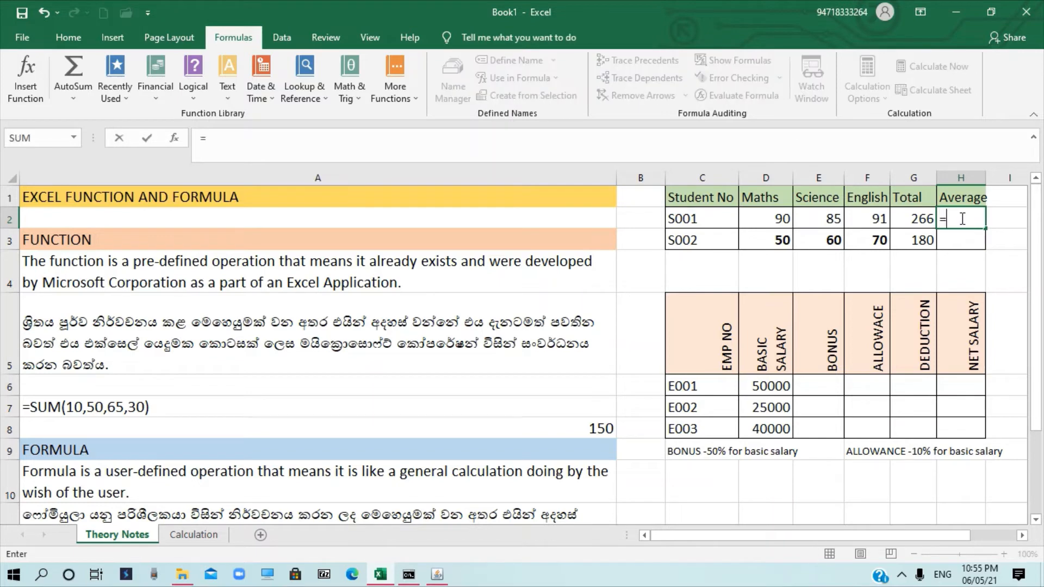
text(AVERATG)
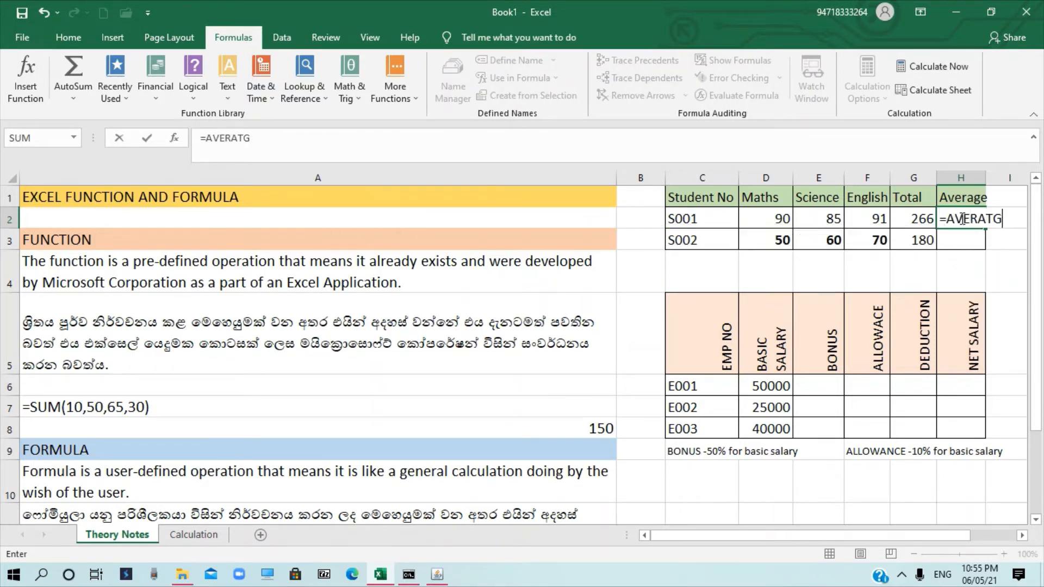
key(BackSpace)
key(BackSpace)
text(GE)
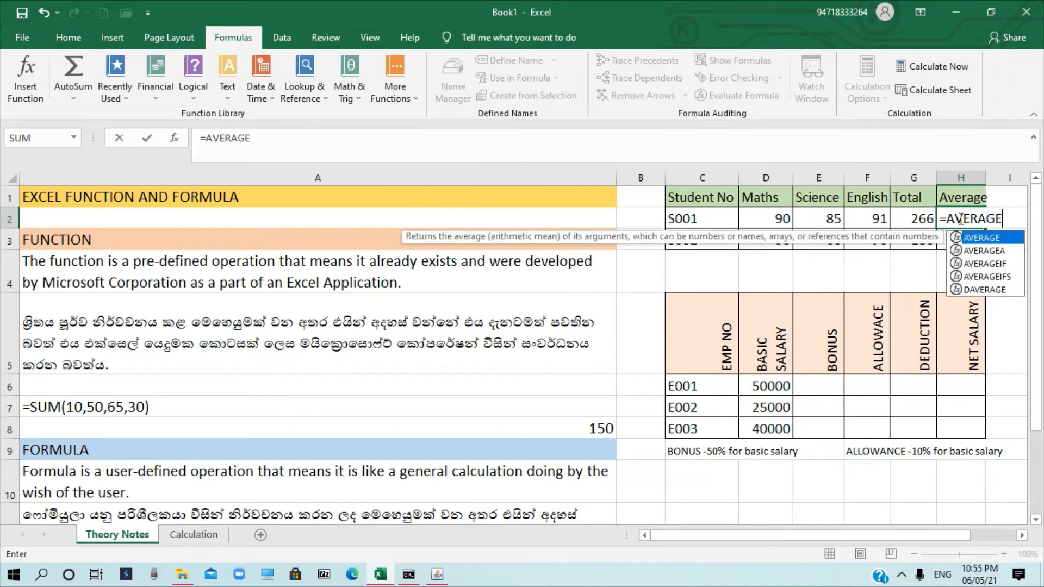
text(()
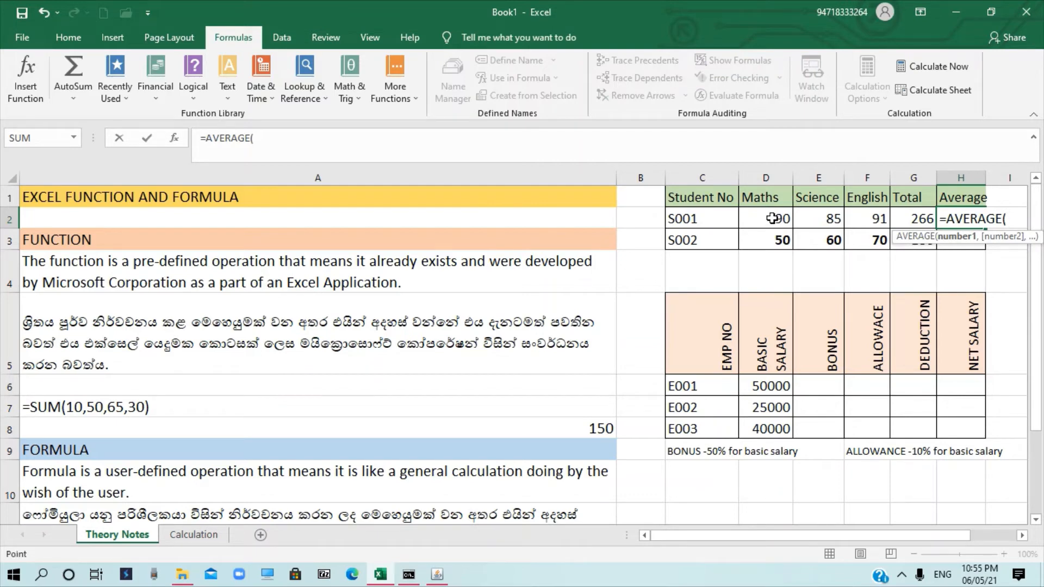
drag(773, 218, 858, 212)
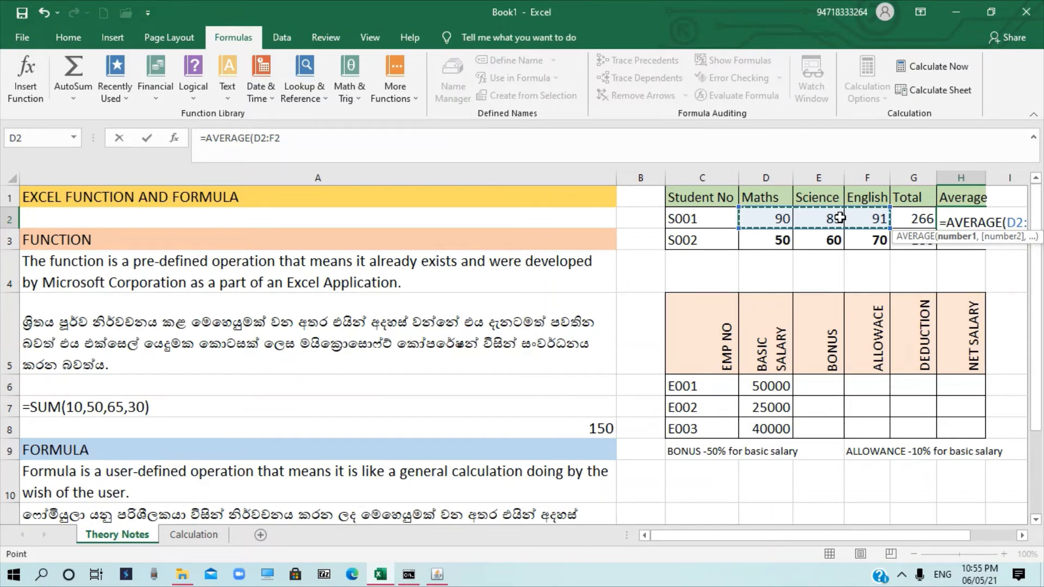
text())
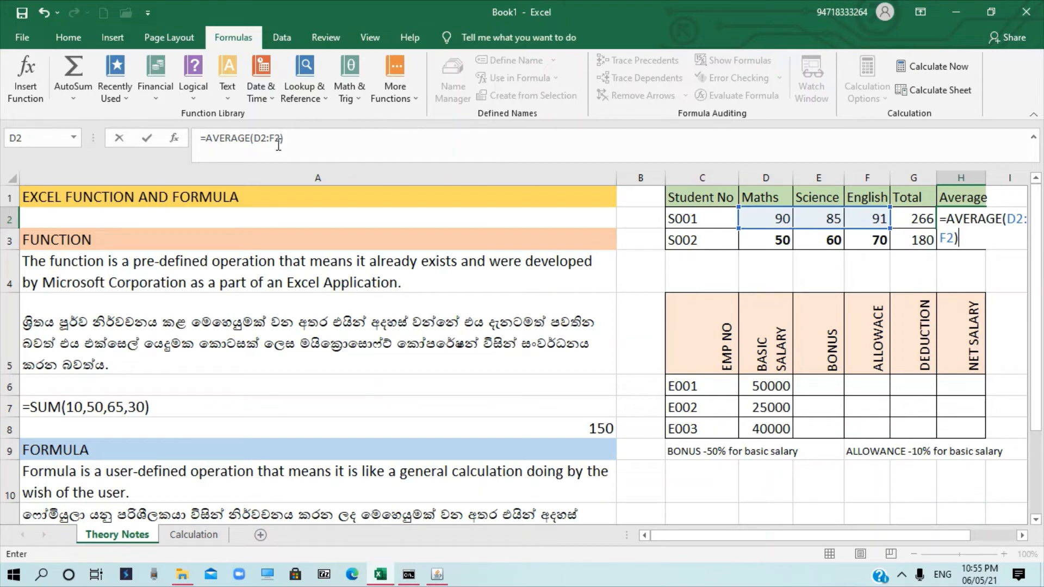
key(Return)
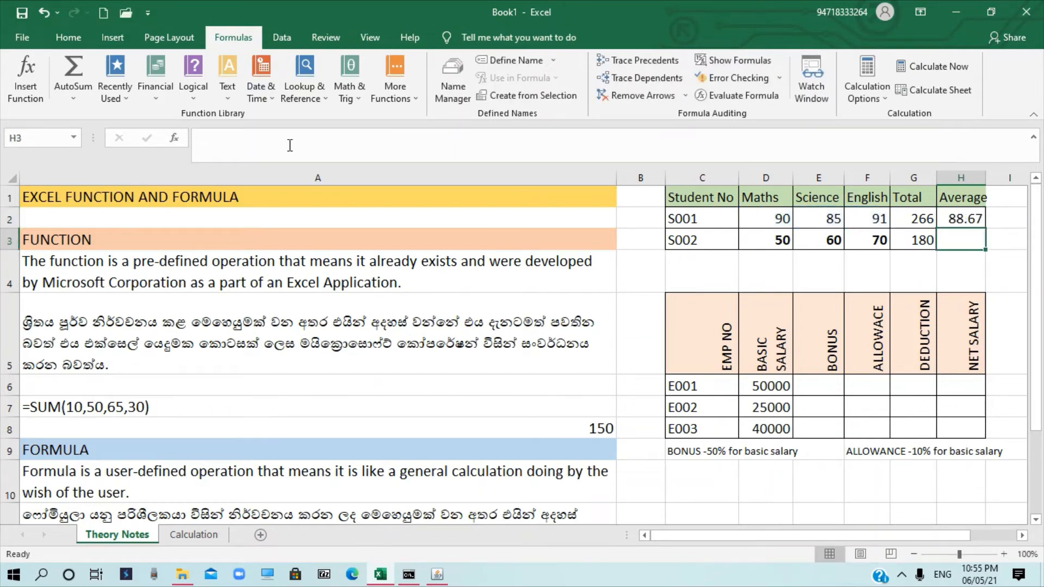
- Fill the AVERAGE formula from H2 down to H3 for student S002
click(961, 220)
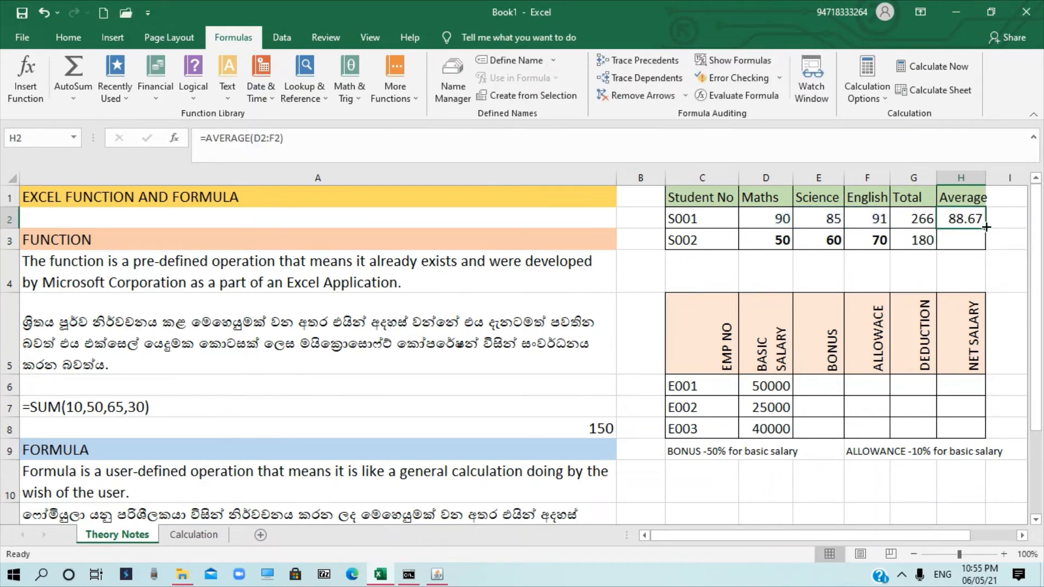
drag(986, 228, 978, 244)
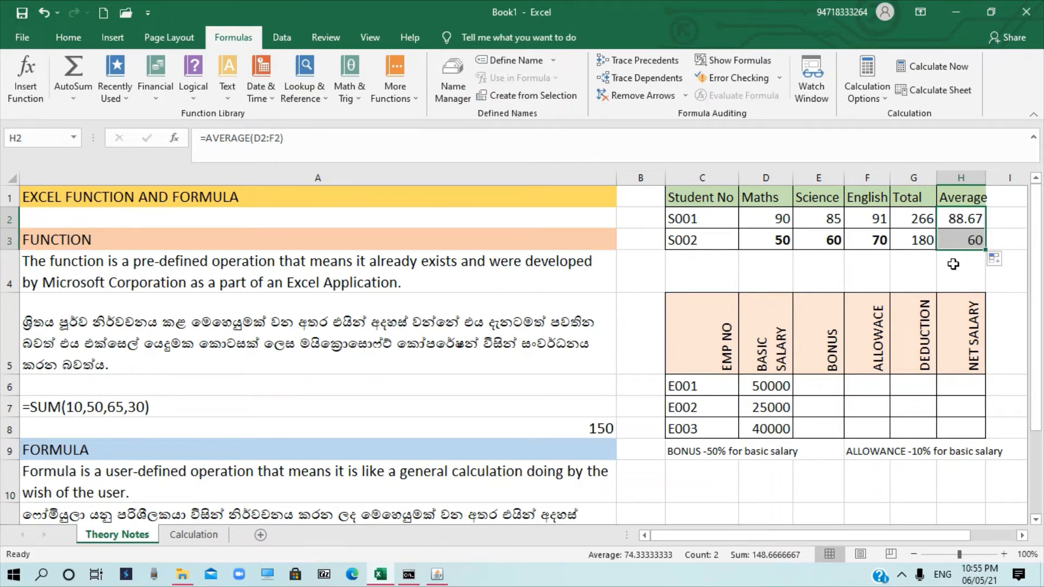
click(929, 275)
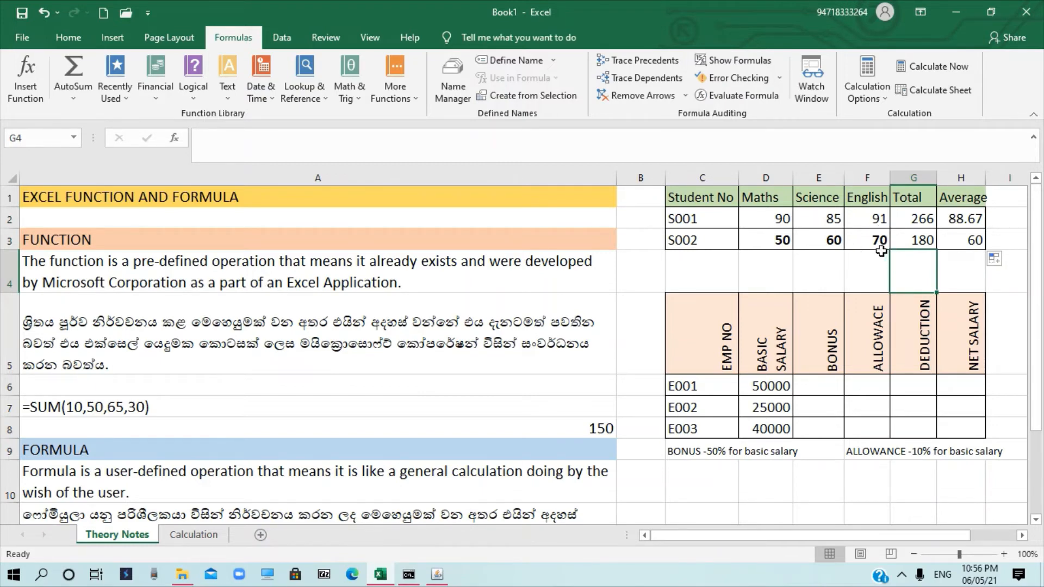
- Enter the formula =D6*50% as E001's bonus in E6 and fill it down to E8 for the other employees
click(828, 384)
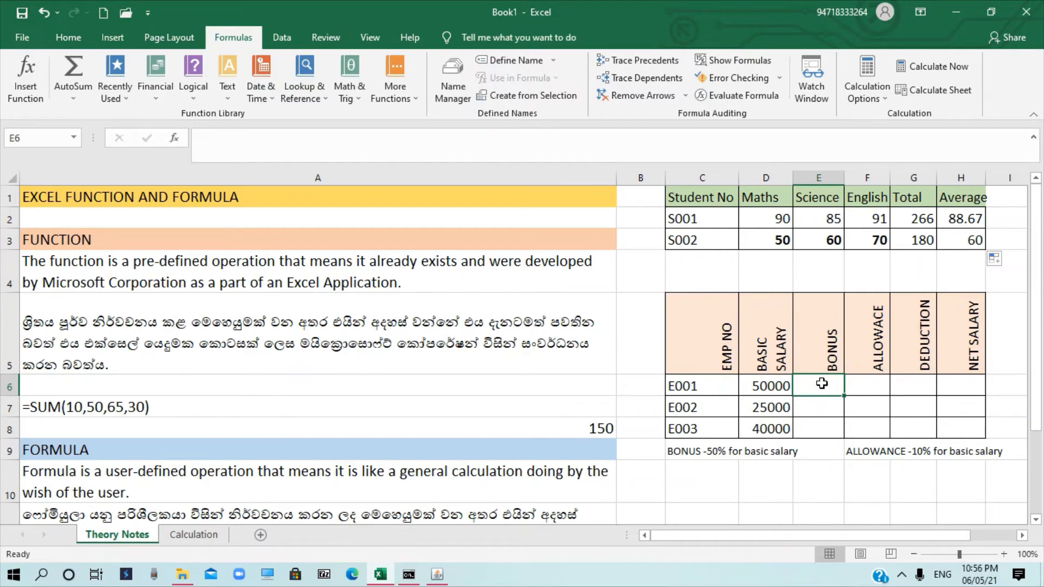
text(=)
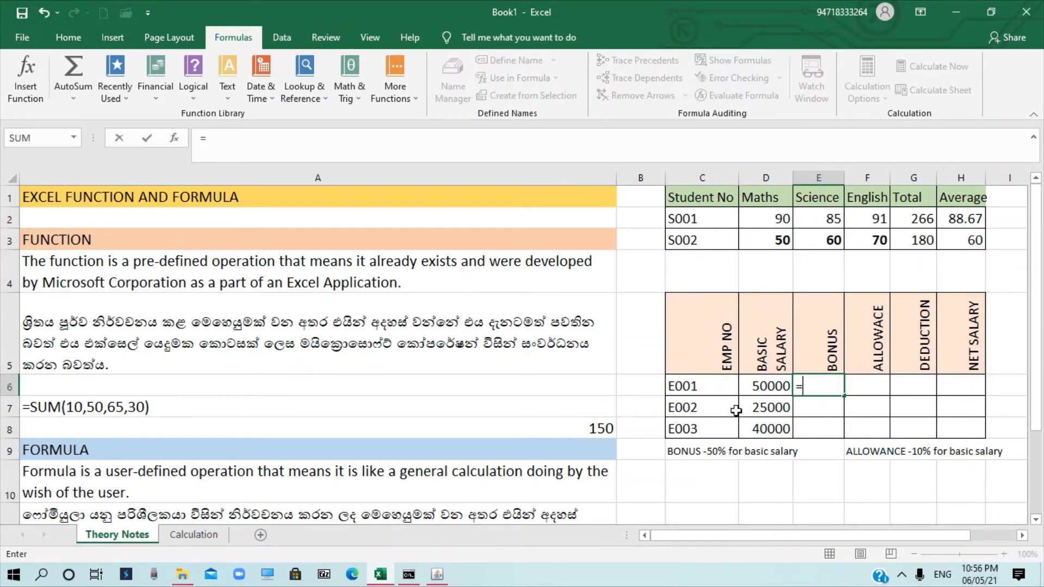
click(767, 379)
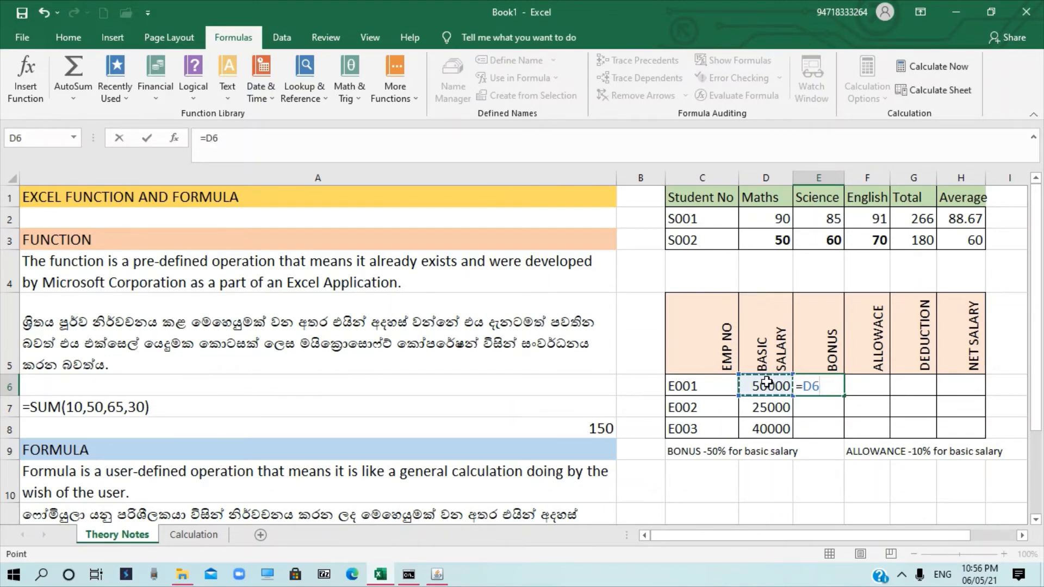
text(*50)
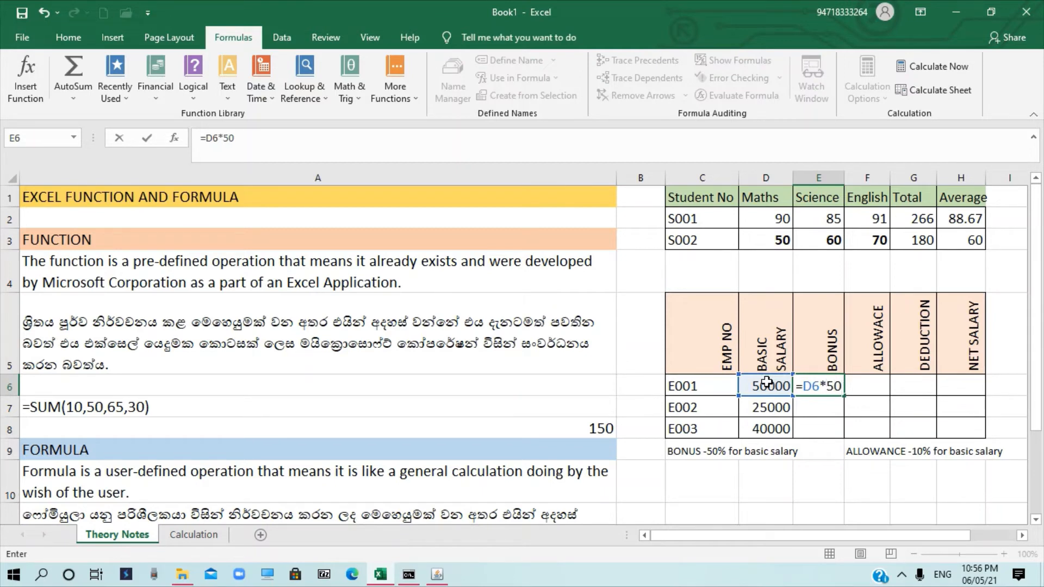
text(%)
key(Return)
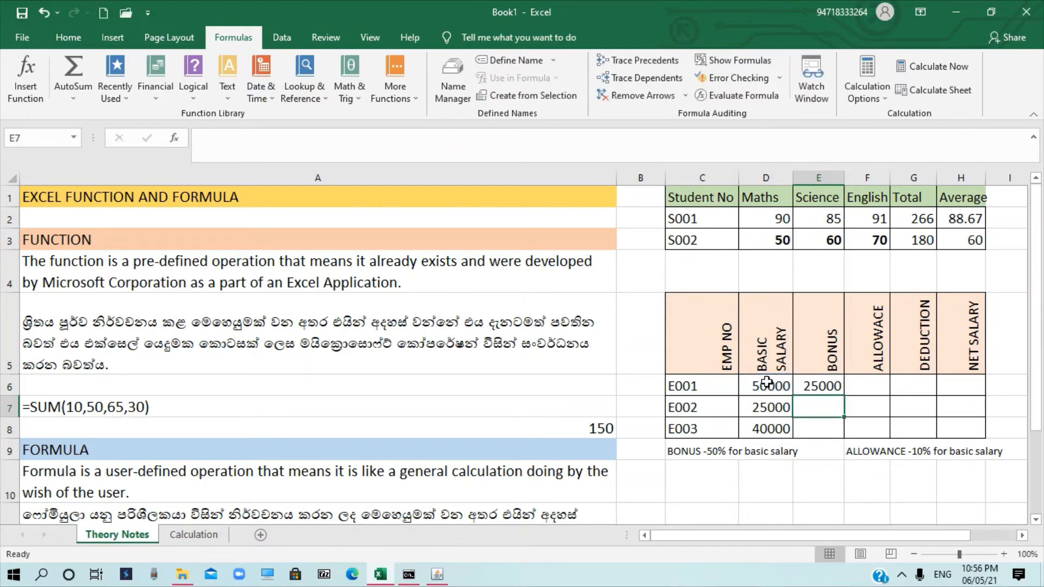
click(747, 390)
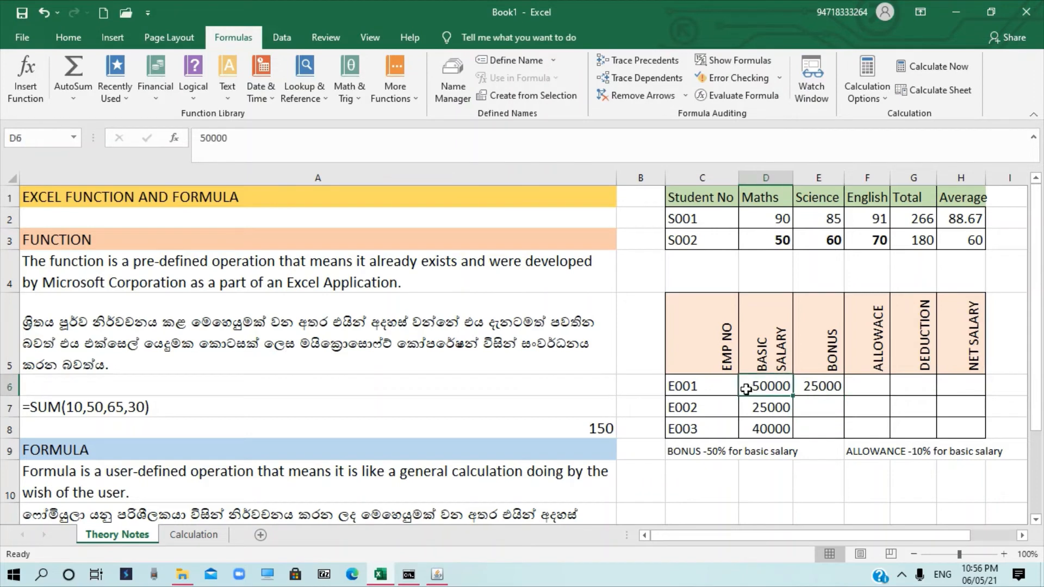
click(829, 387)
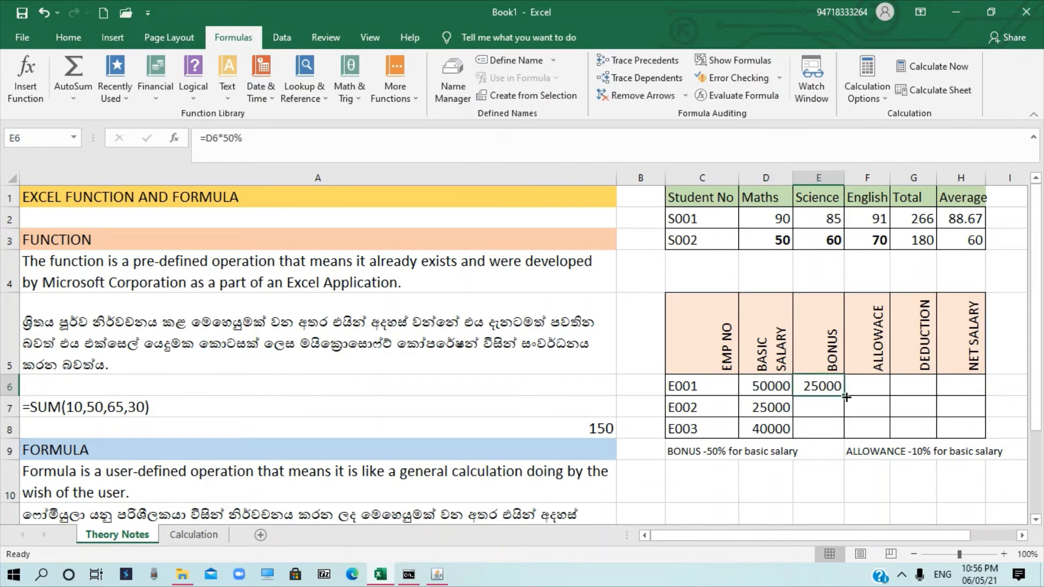
drag(845, 398, 843, 436)
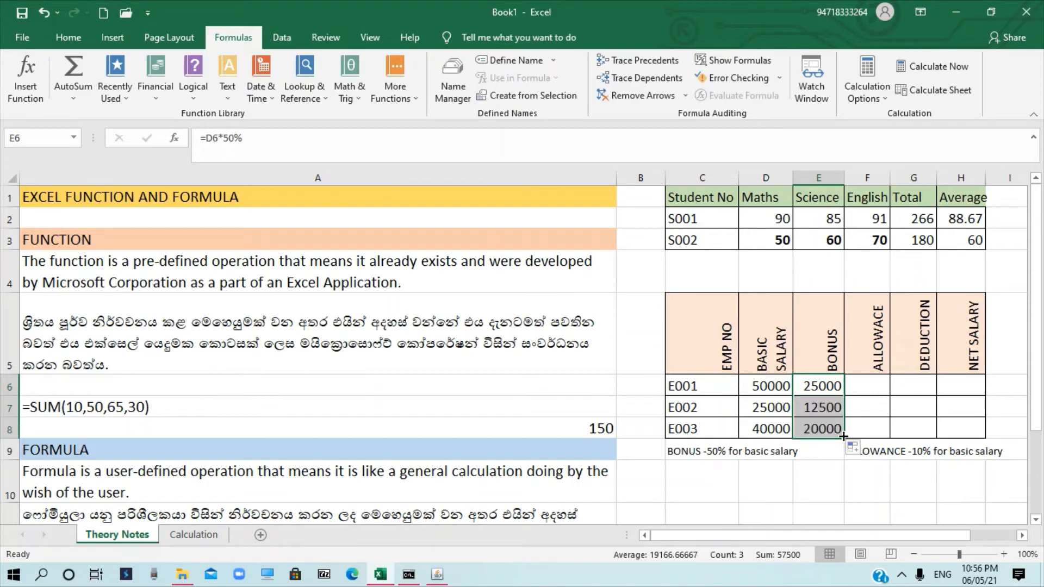
- Enter the formula =D6*10% as E001's allowance in F6 and fill it down to F8 for the other employees
click(868, 383)
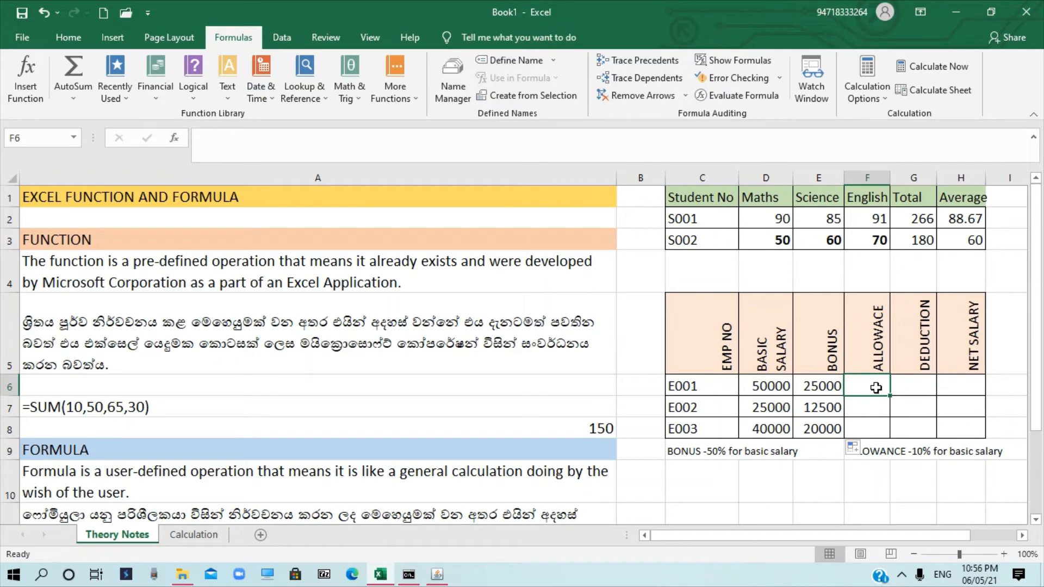
text(=)
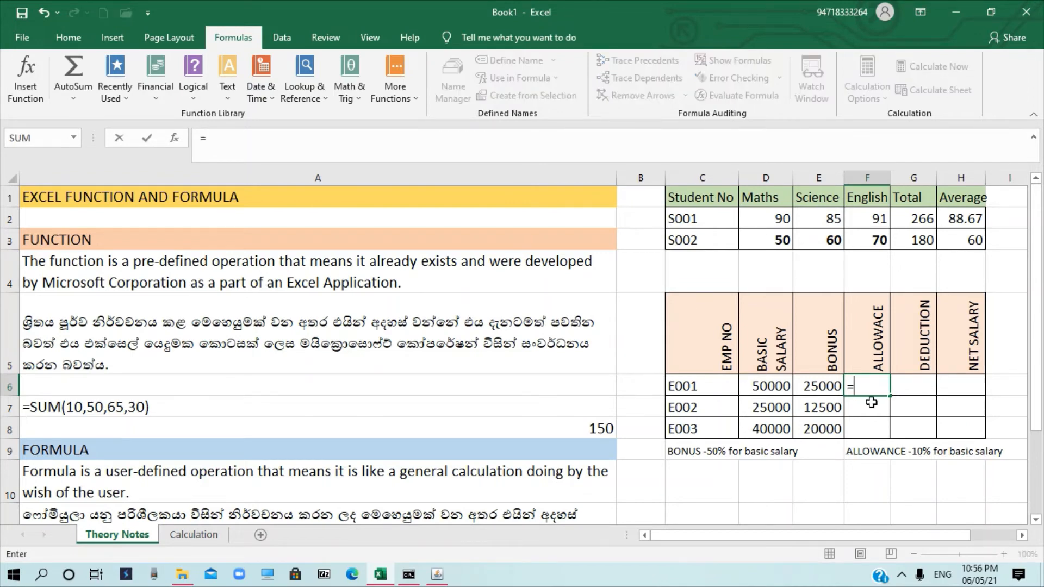
click(769, 386)
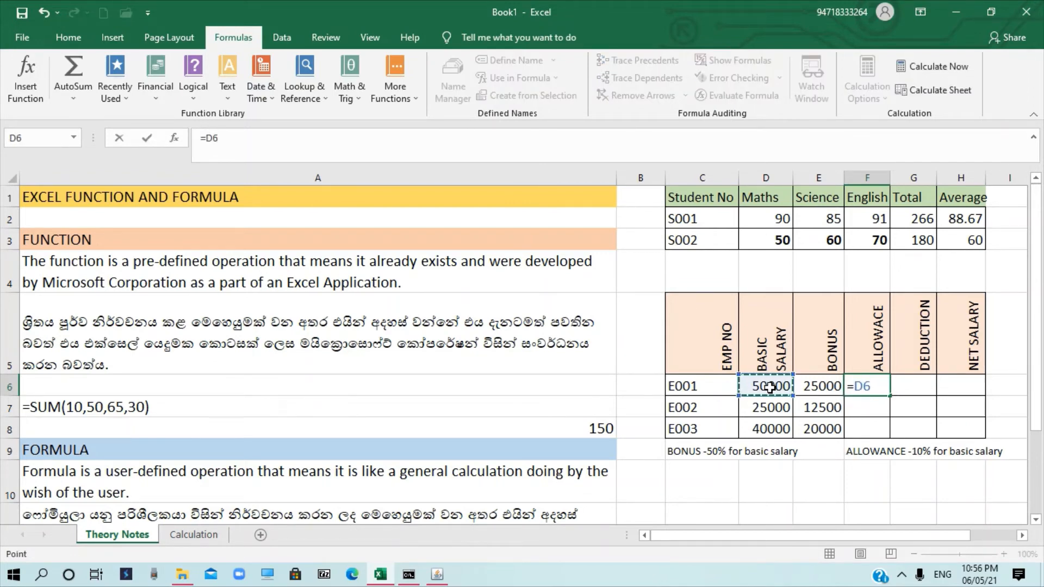
text(*10)
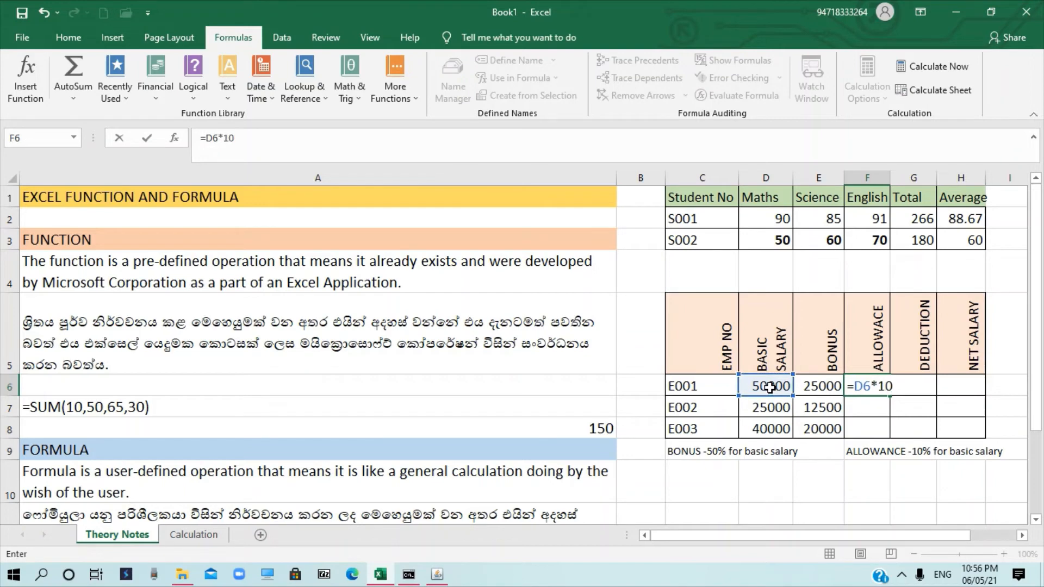
text(%)
key(Return)
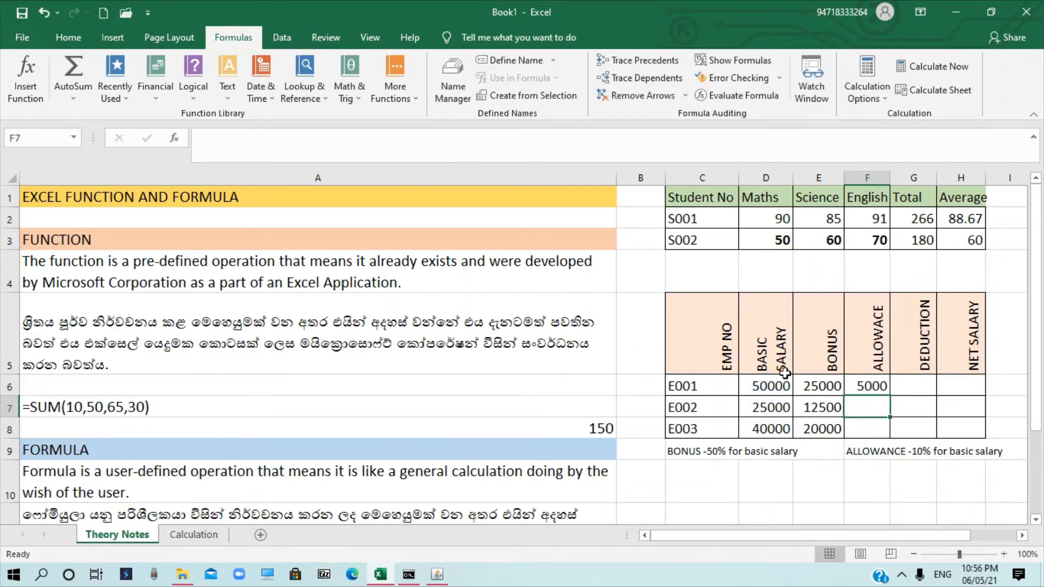
click(881, 389)
drag(889, 396, 890, 439)
- Enter the deductions 2000 for E001, 2000 for E002 and 1000 for E003 in cells G6 to G8
click(906, 387)
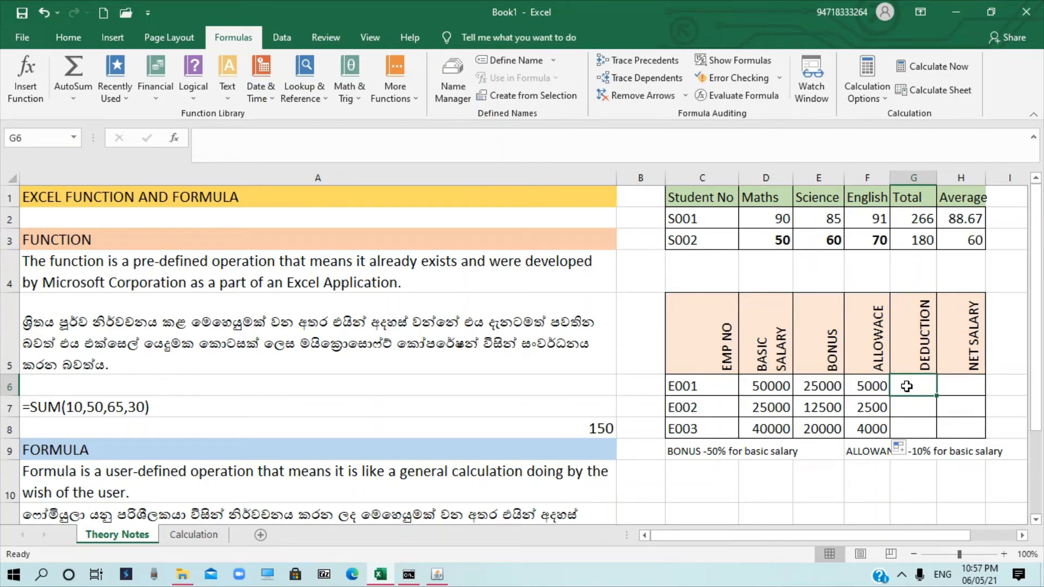
text(2000)
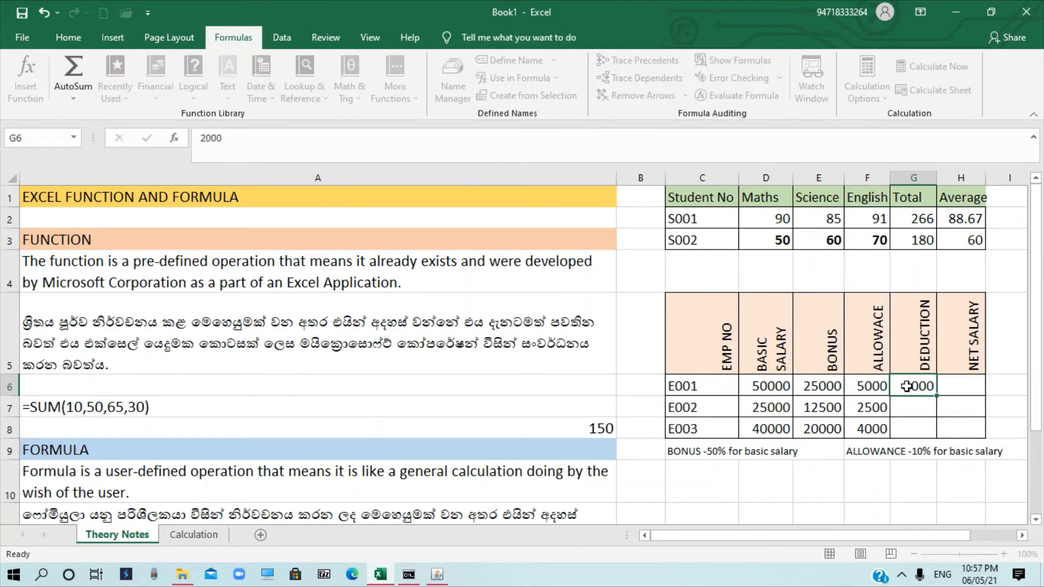
key(Return)
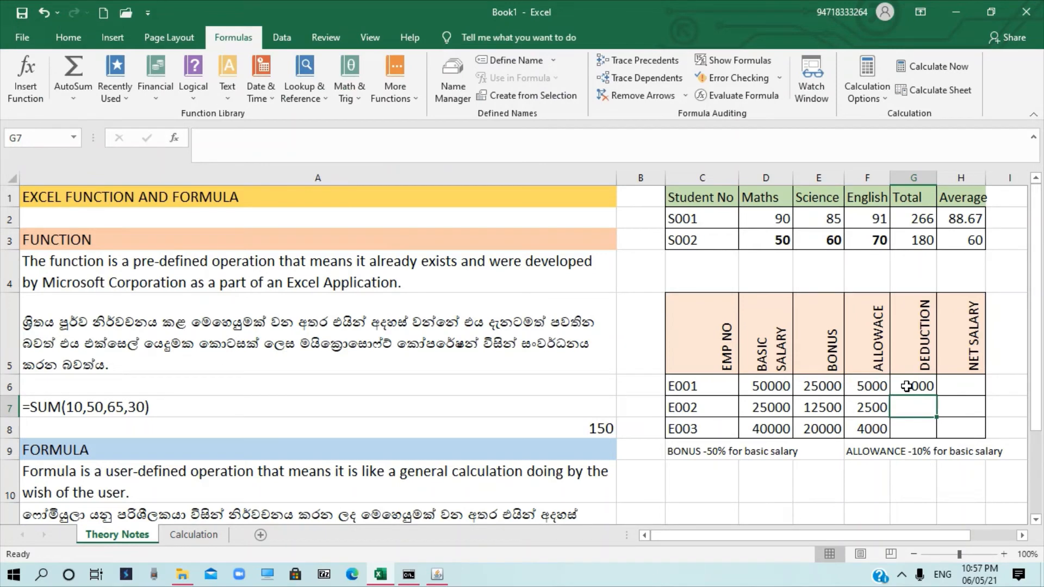
text(2000)
key(Return)
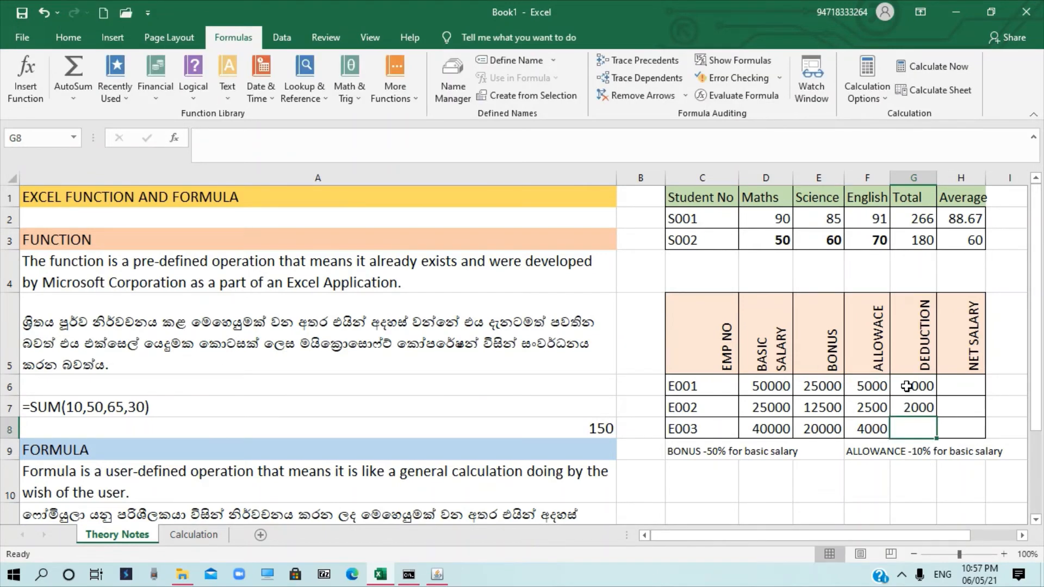
text(1000)
key(Return)
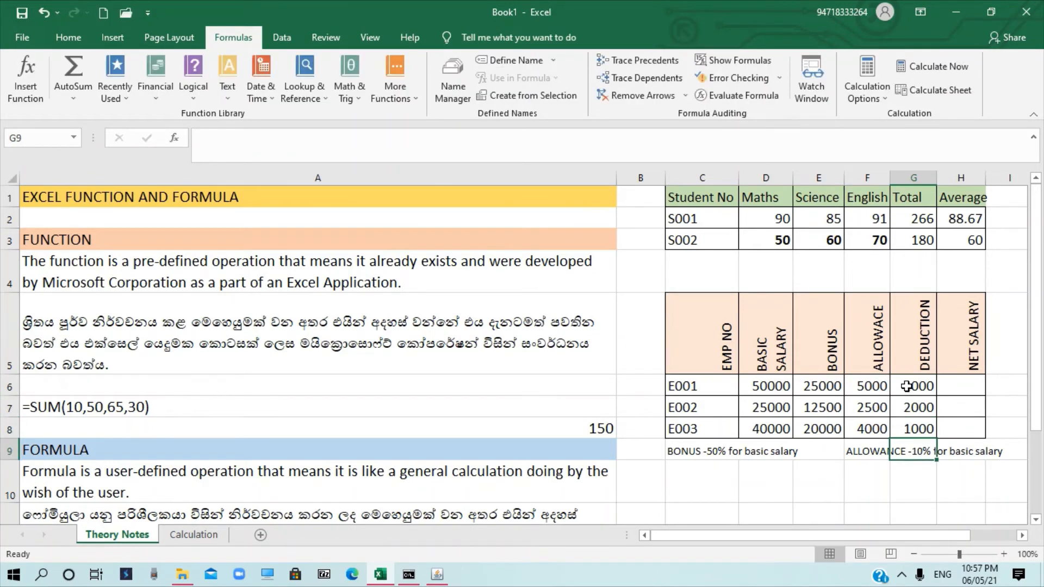
- Enter the formula =(D6+E6+F6)-G6 as E001's net salary in H6
click(954, 385)
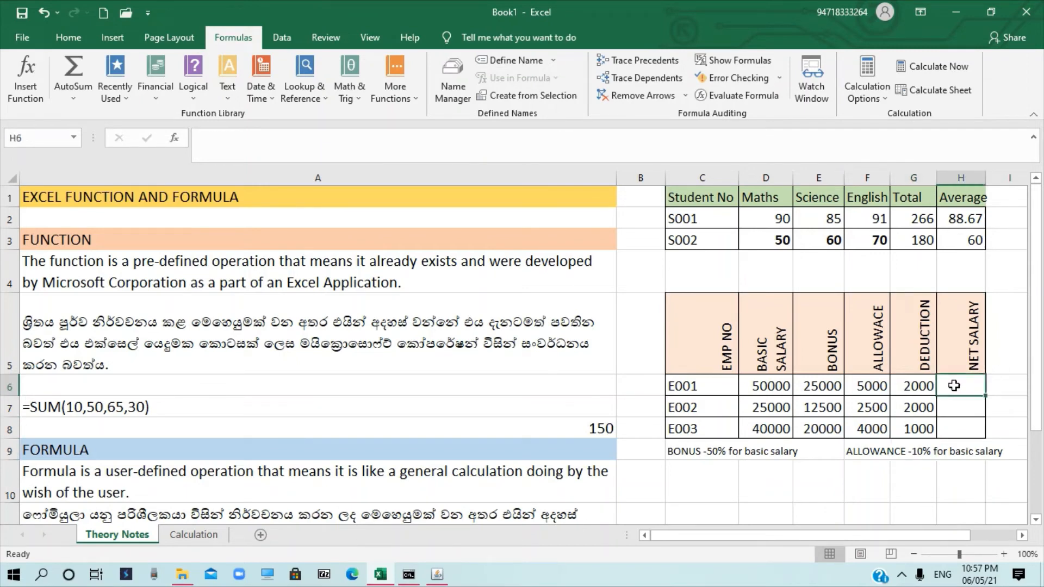
text(=)
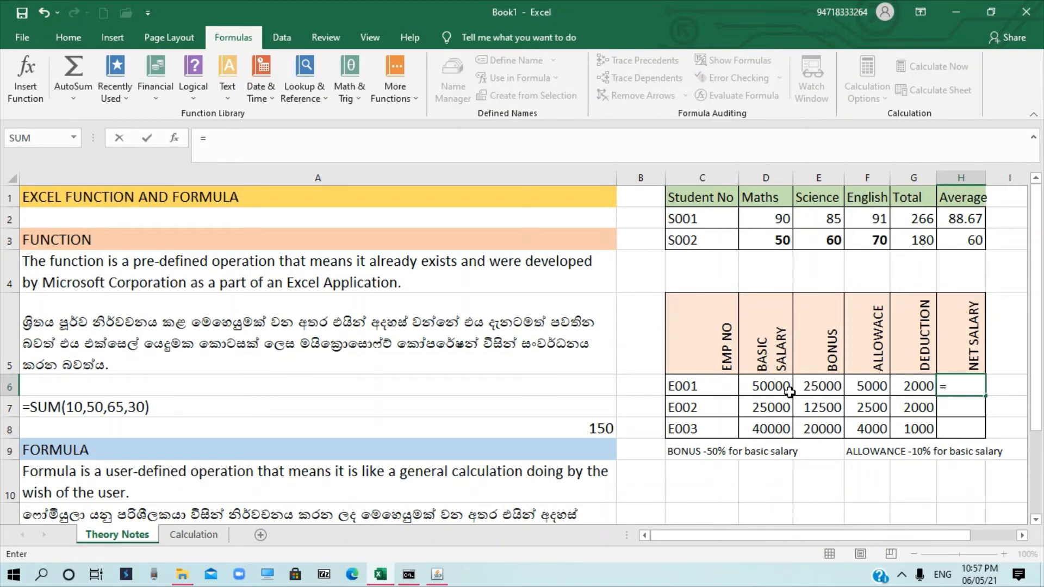
text(()
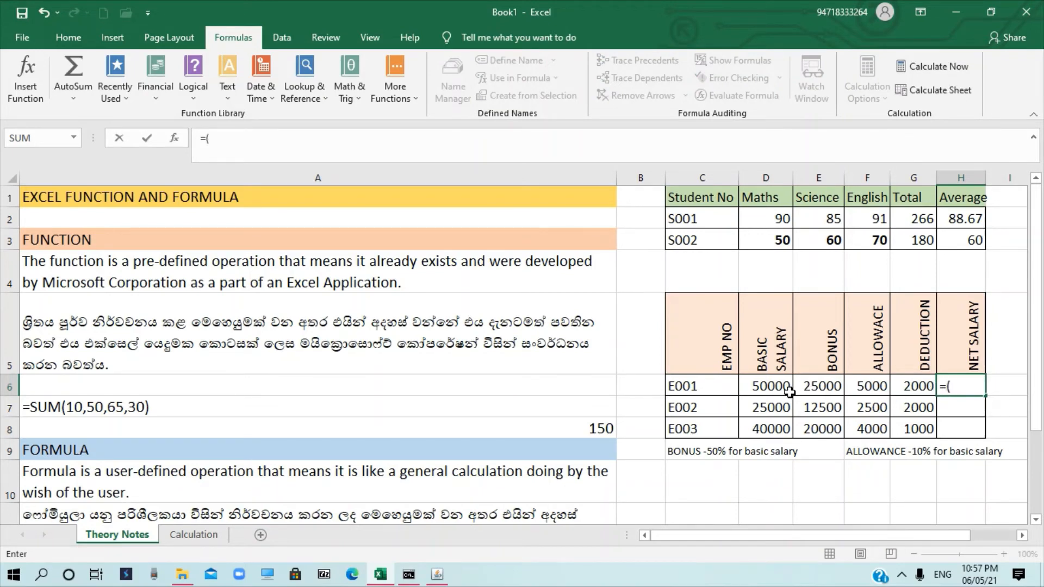
click(772, 387)
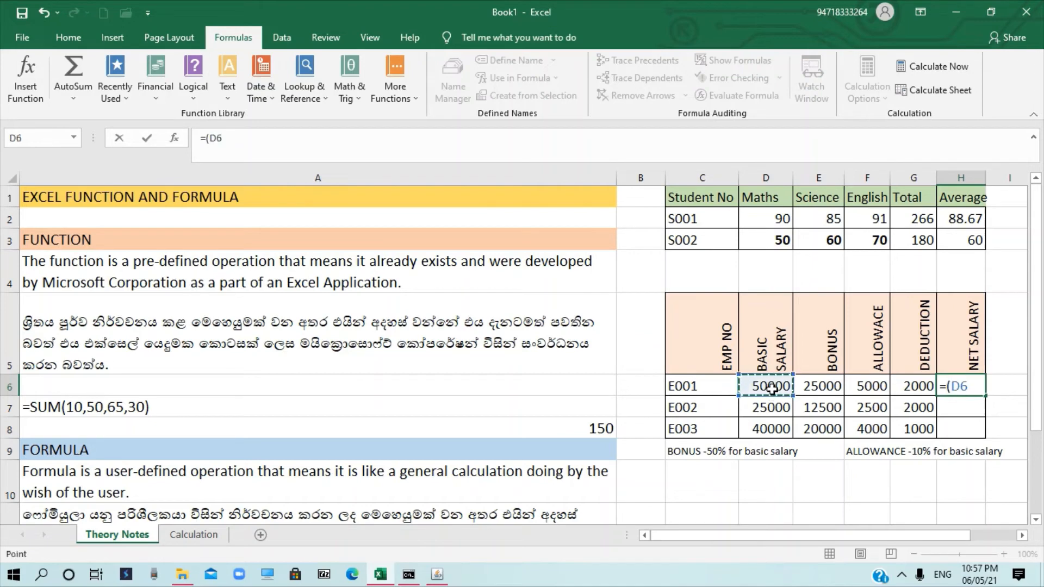
text(+)
click(818, 386)
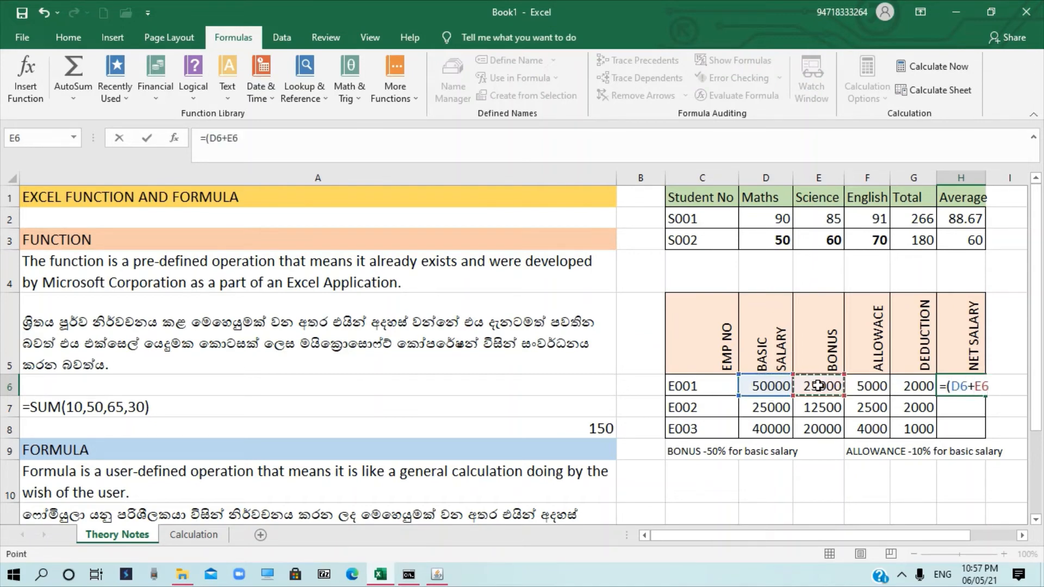
text(+)
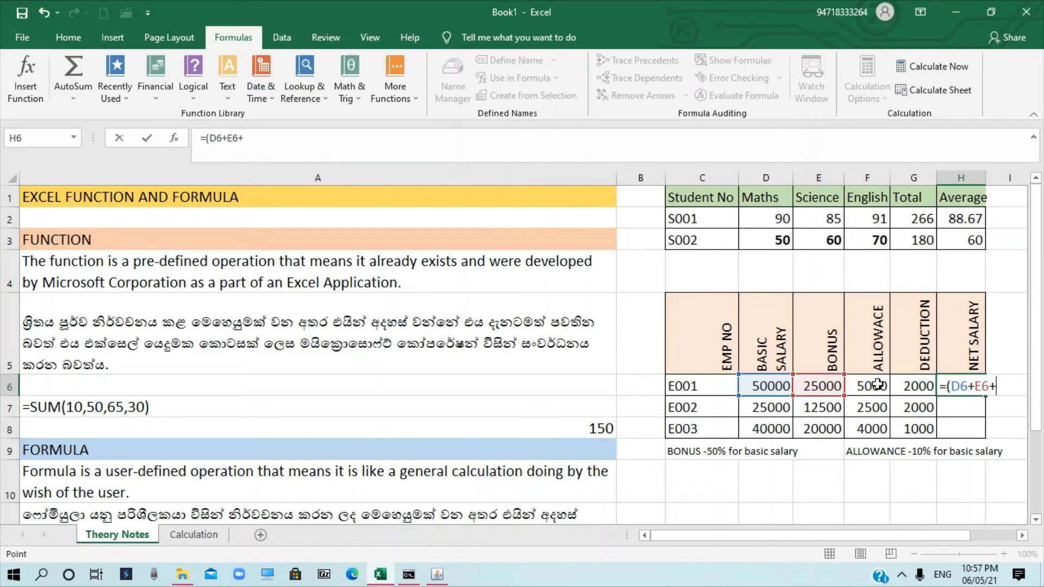
click(877, 384)
text())
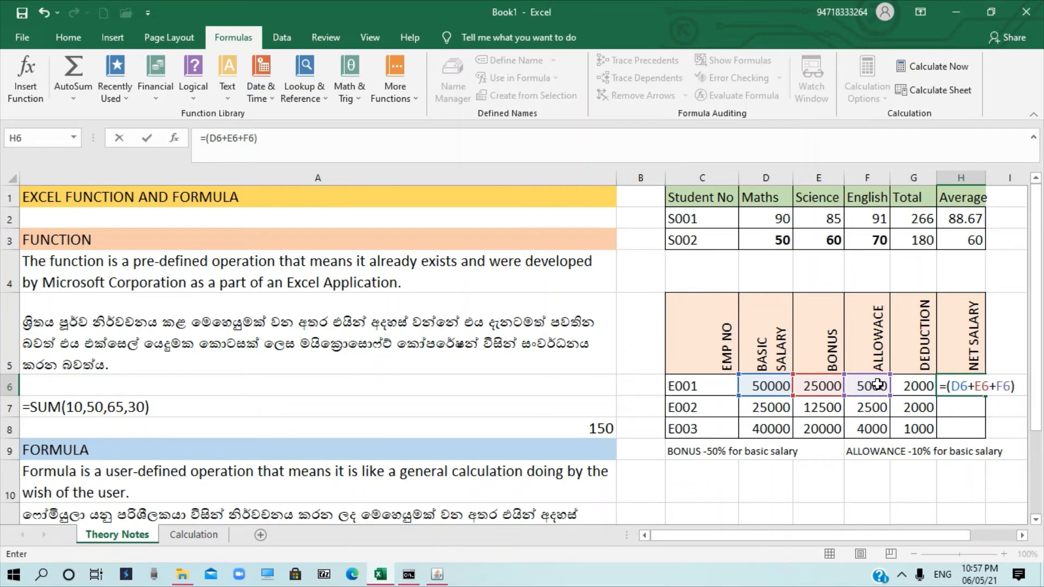
text(-)
click(917, 386)
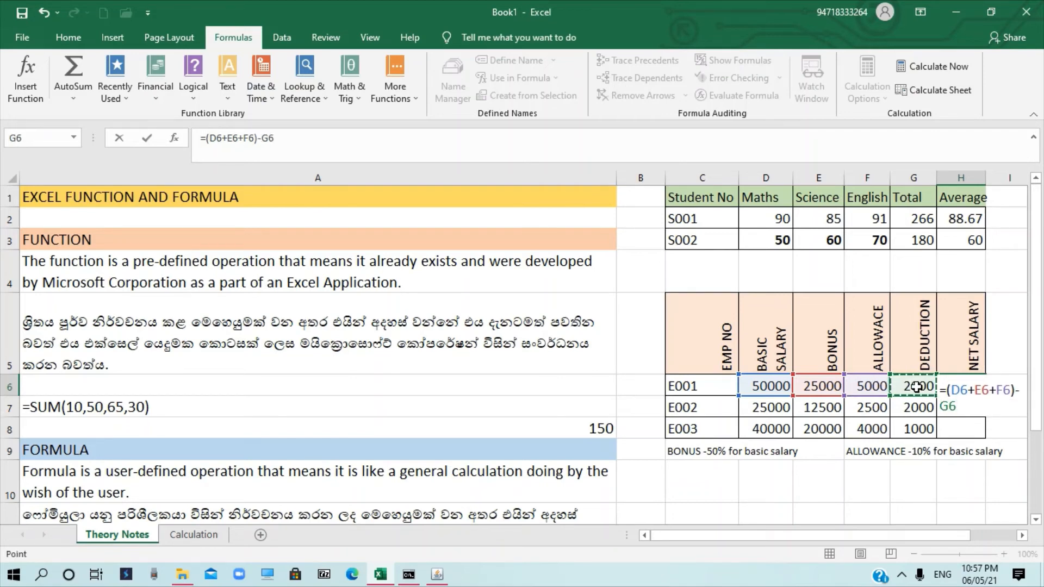
key(Return)
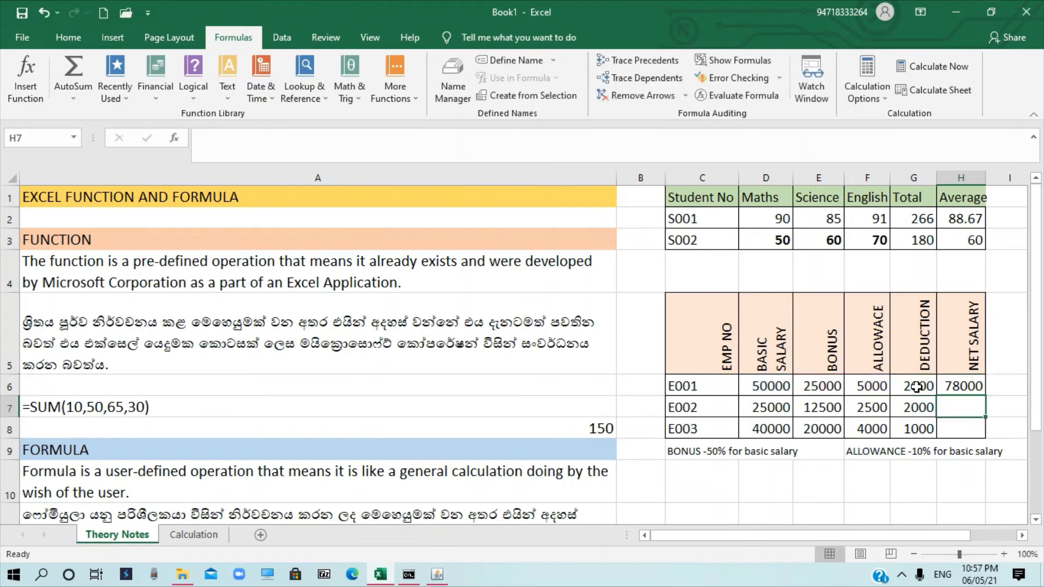
- Fill the net salary formula from H6 down to H8 for employees E002 and E003
click(956, 387)
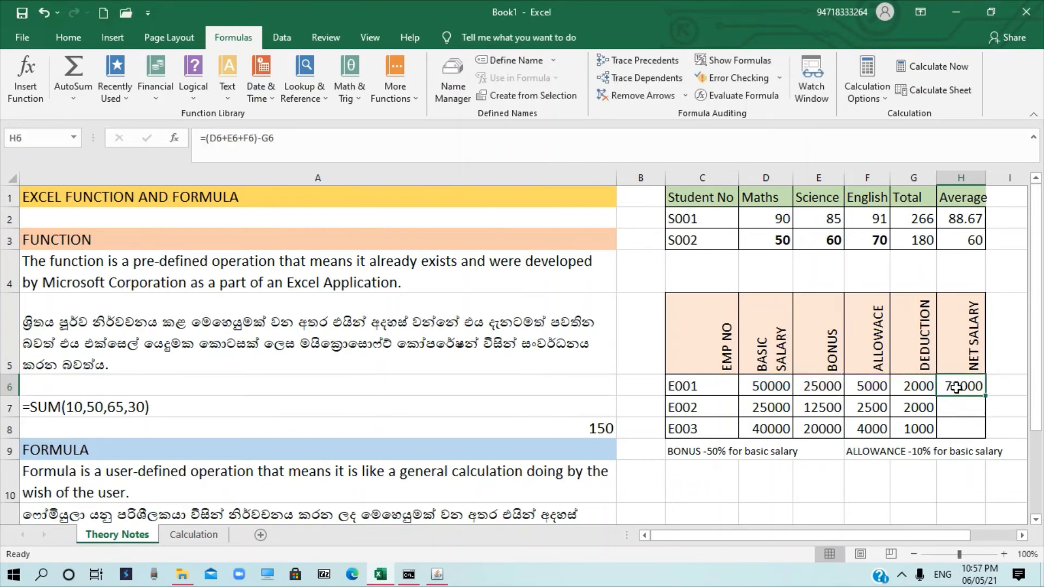
click(805, 387)
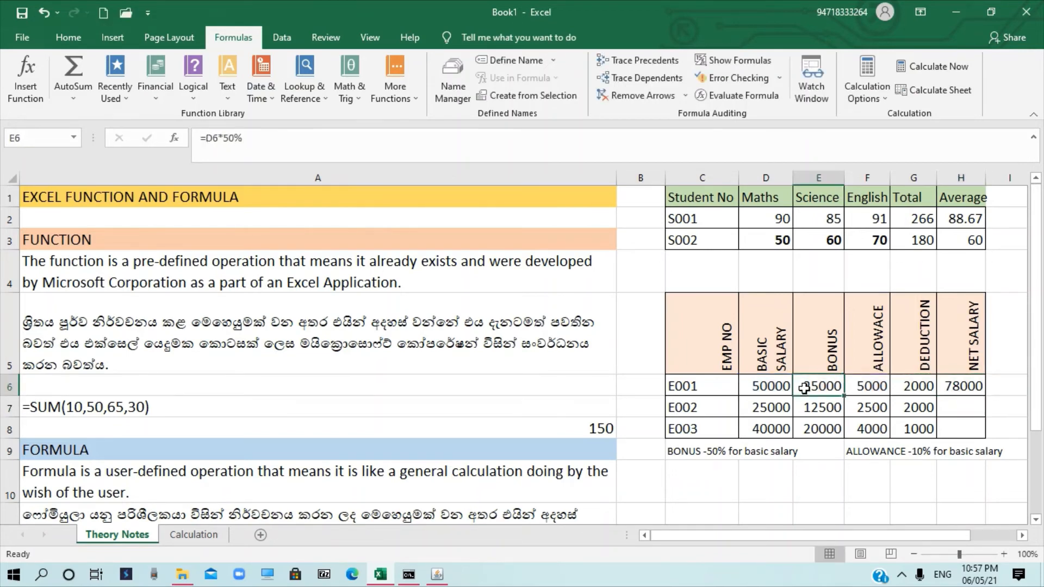
click(872, 385)
click(924, 387)
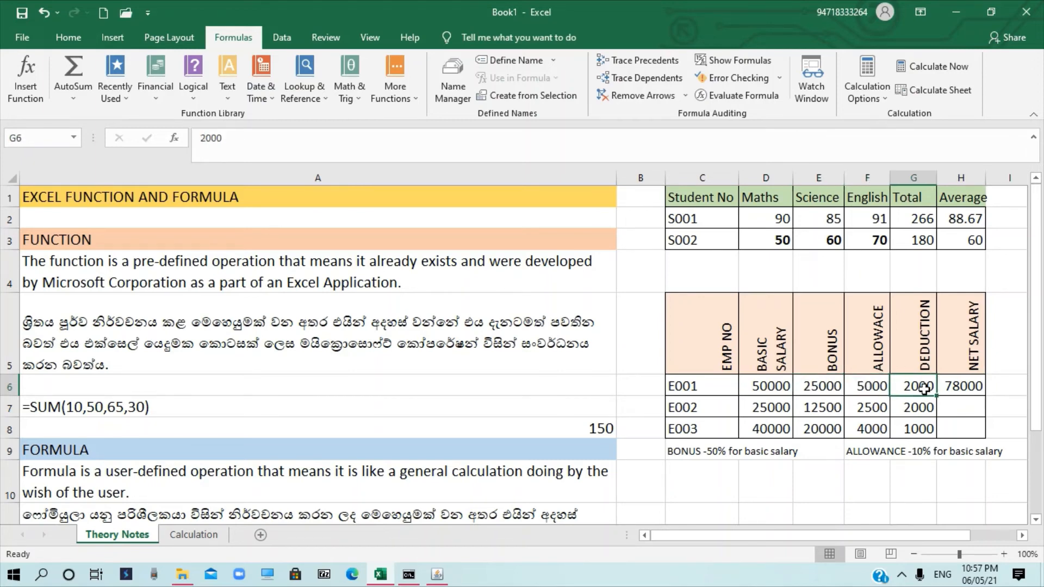
click(945, 383)
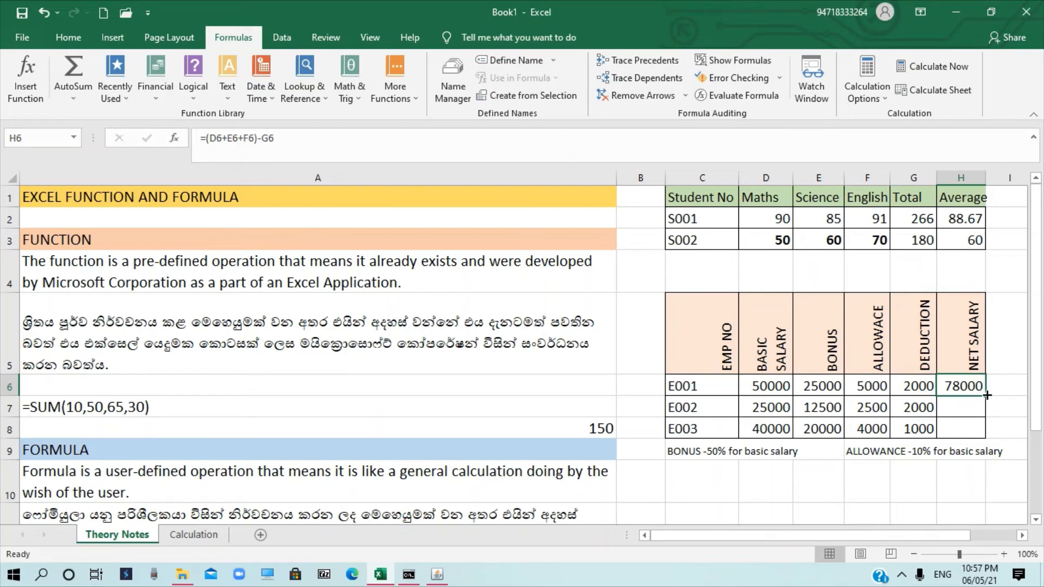
drag(987, 395, 985, 435)
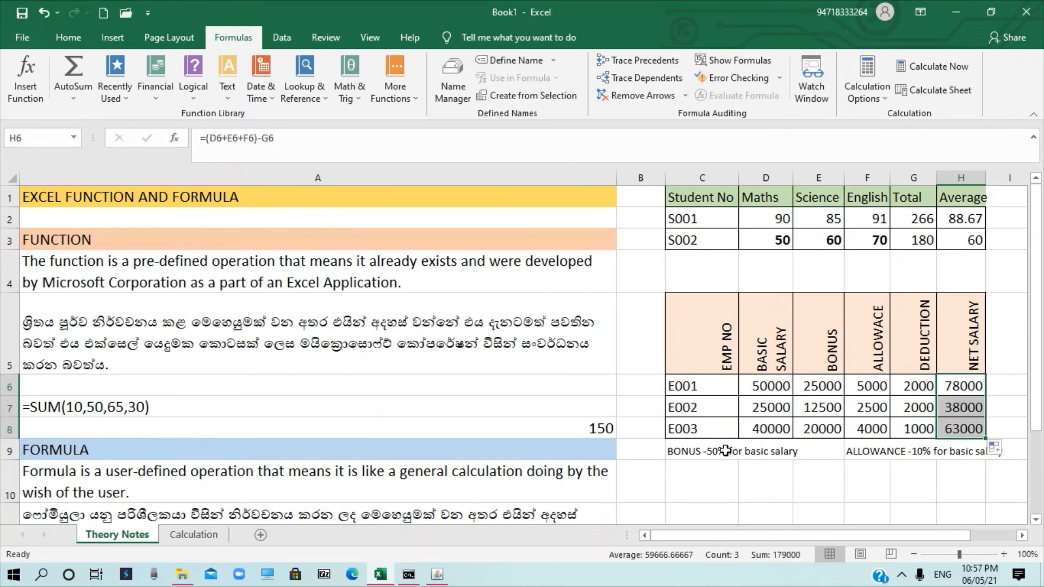
- Clear the bonus and allowance percentage notes from row 9 below the salary table
drag(698, 454, 896, 449)
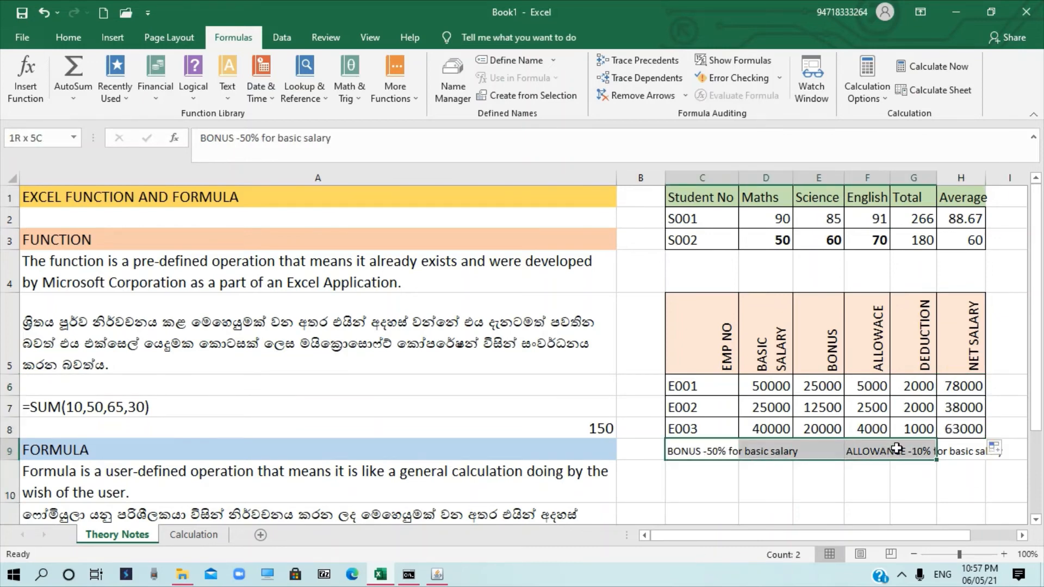
key(Delete)
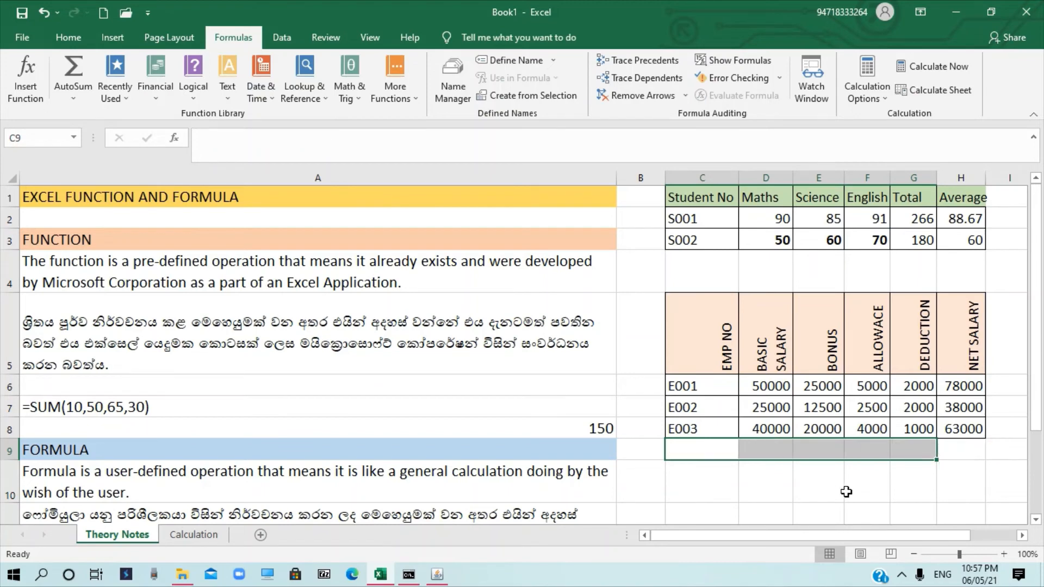
click(772, 453)
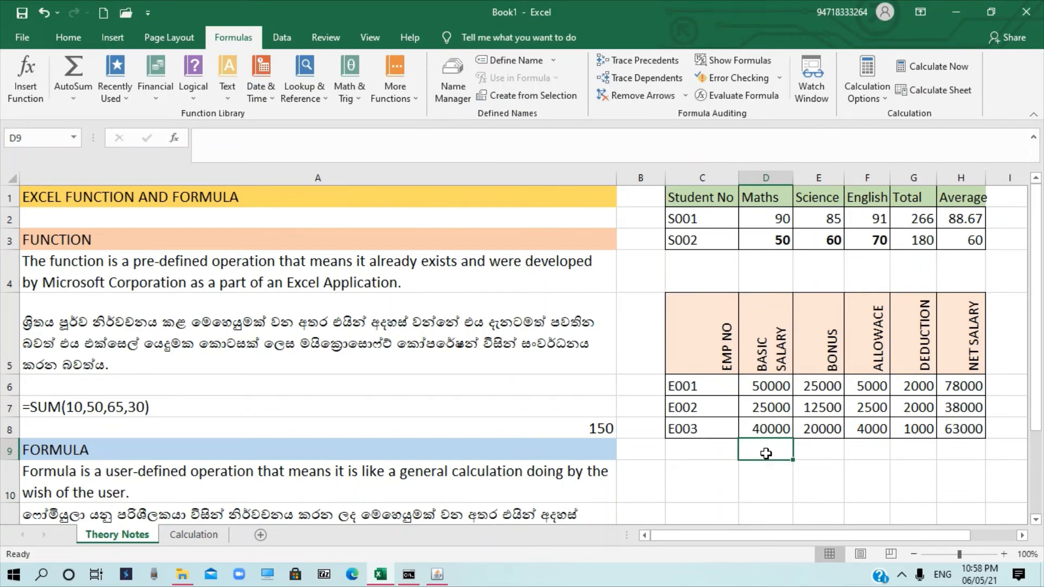
- Find SUM through Insert Function and use it in D9 to total the basic salaries in D6:D8
text(=)
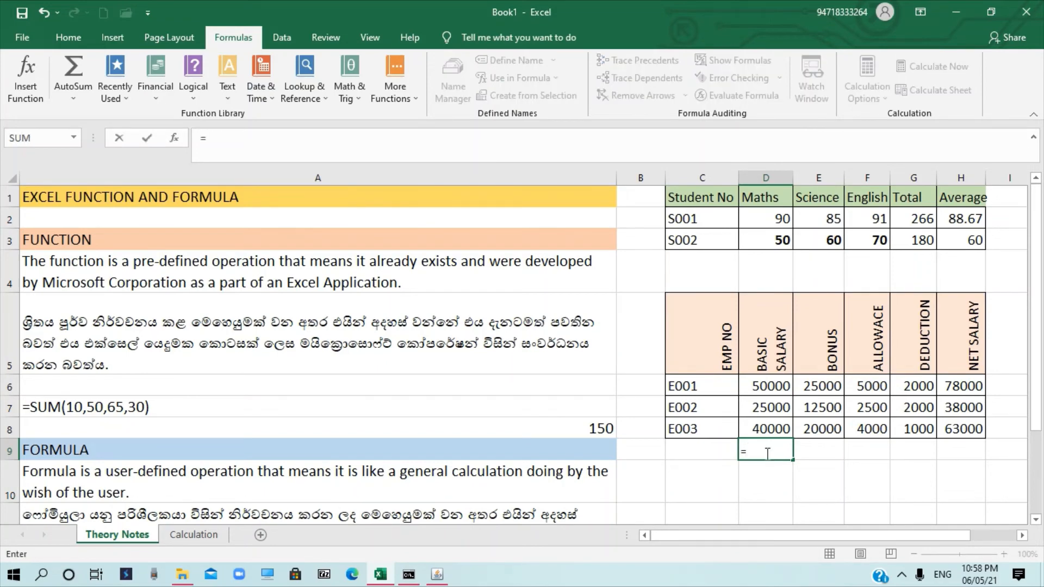
key(BackSpace)
click(174, 139)
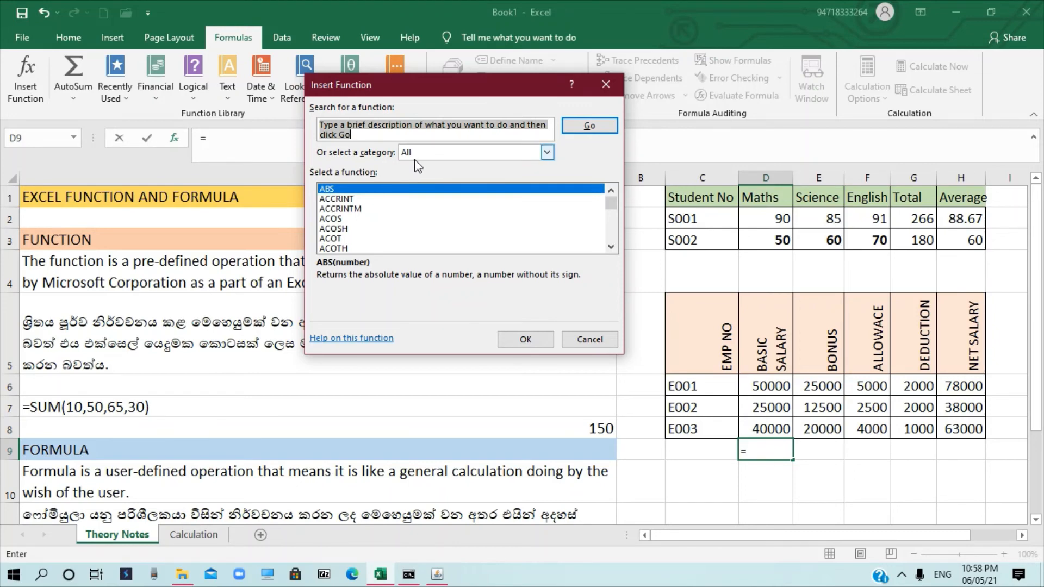
text(SUM)
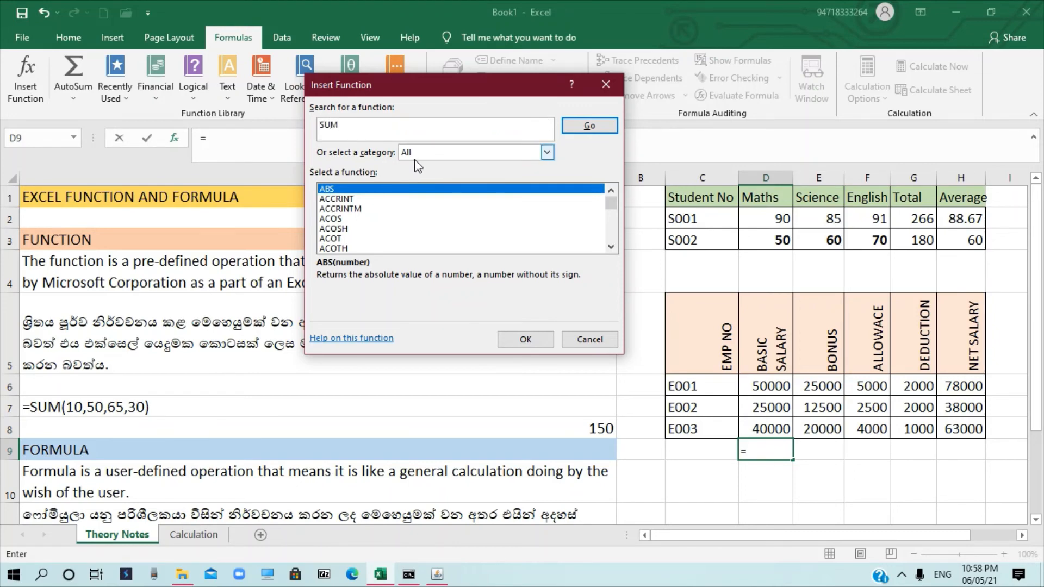
click(581, 130)
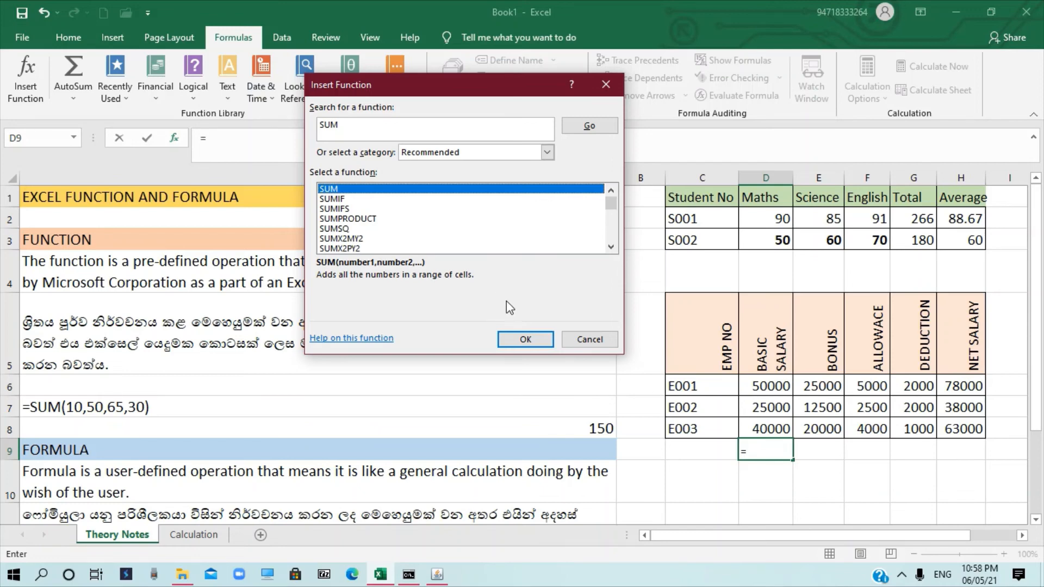
click(524, 340)
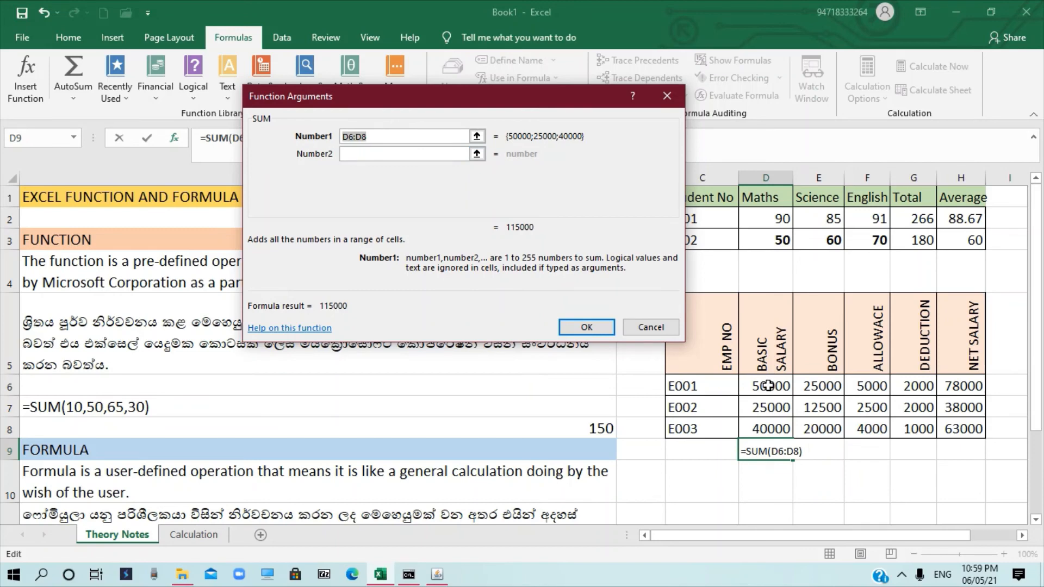
drag(770, 384, 773, 423)
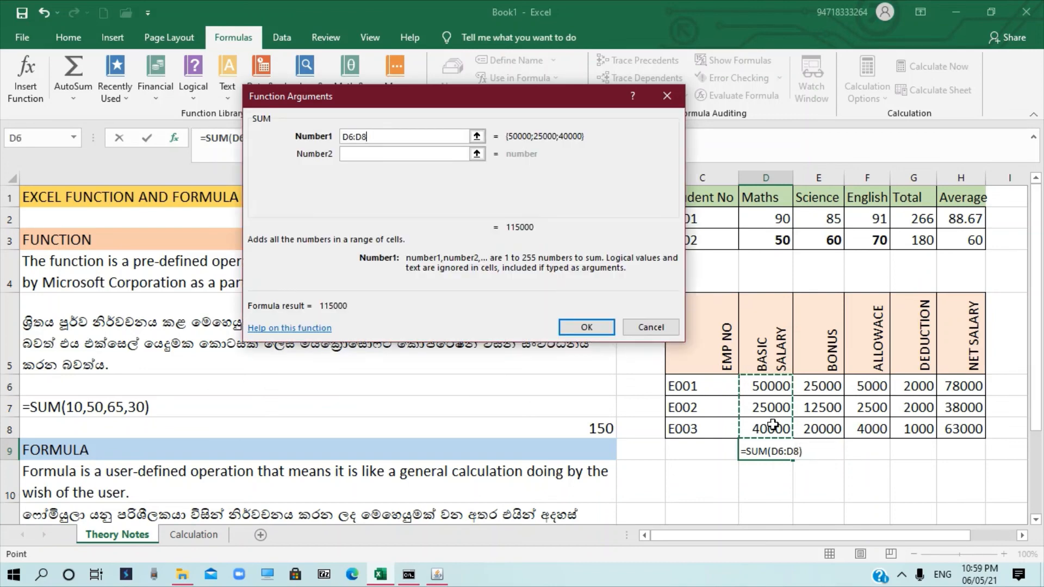
click(589, 326)
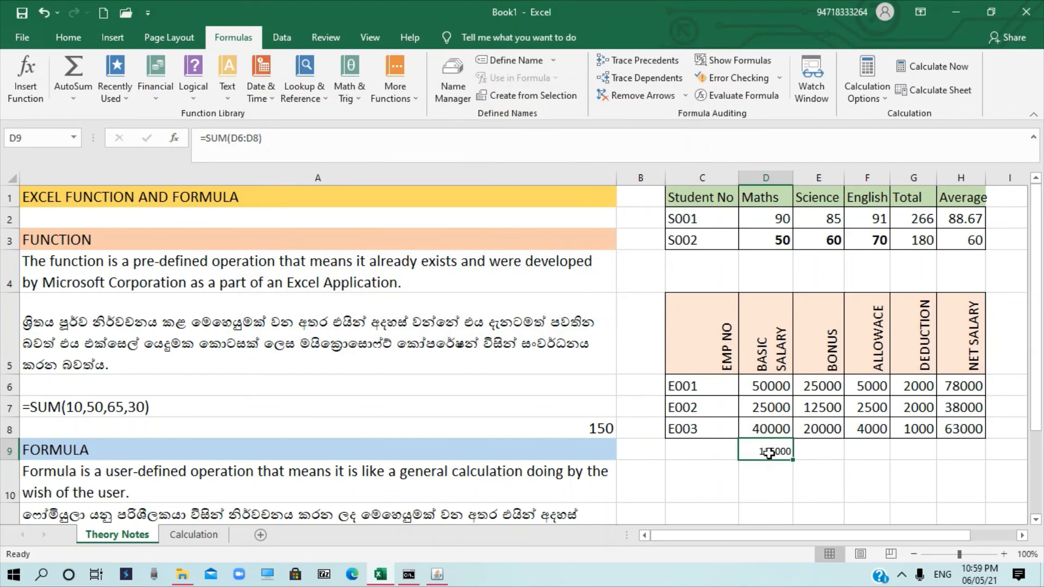
- Fill the SUM formula from D9 across to H9 and check the formulas in D9 and E9
drag(793, 459, 964, 453)
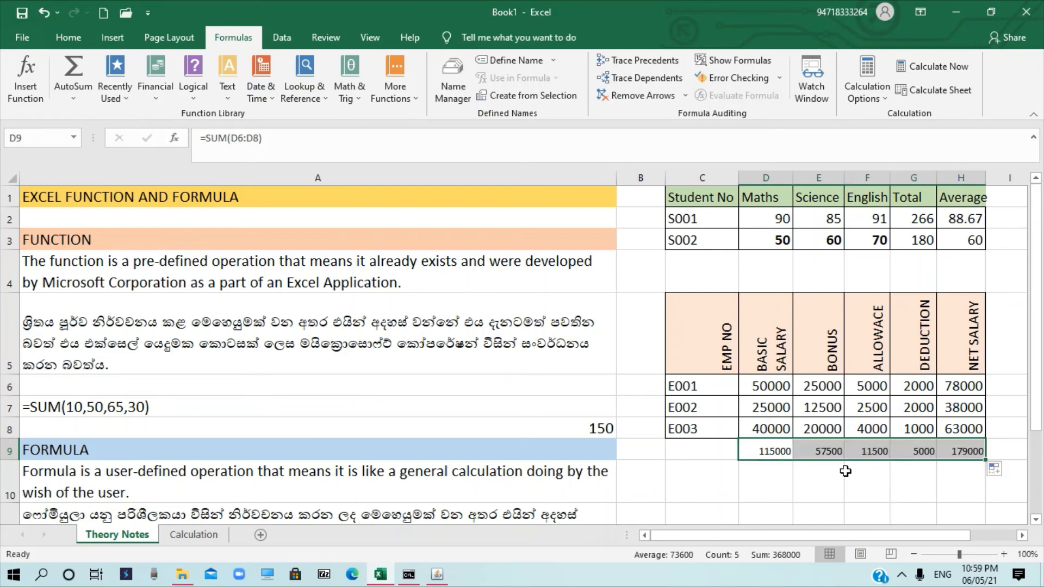
click(834, 451)
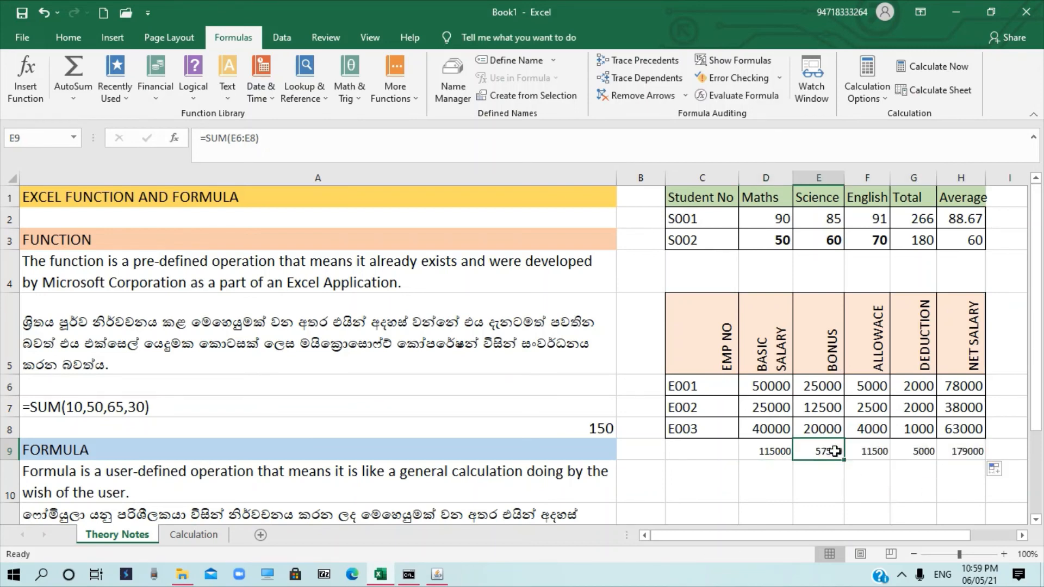
click(765, 456)
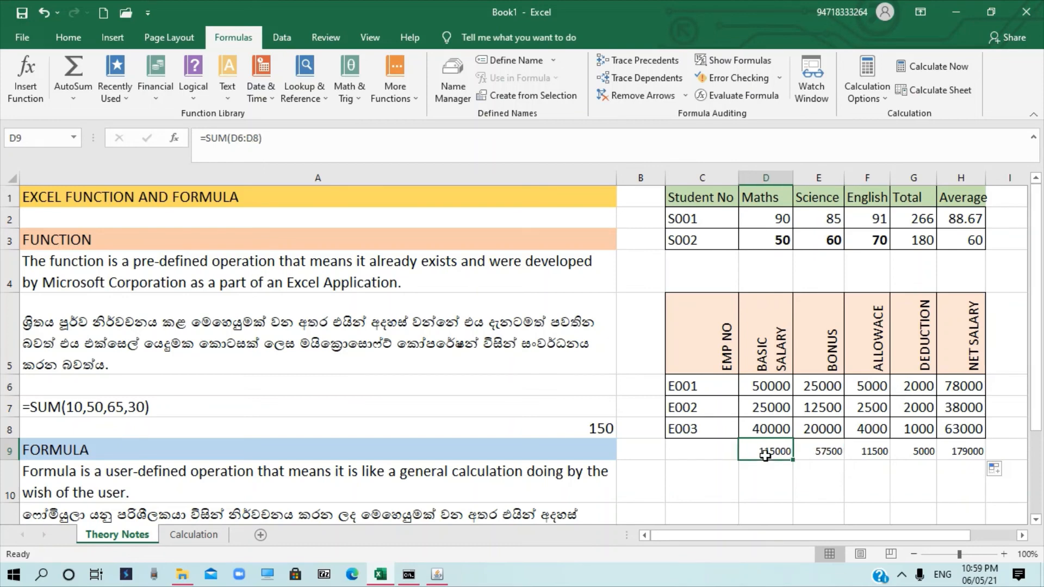
click(828, 453)
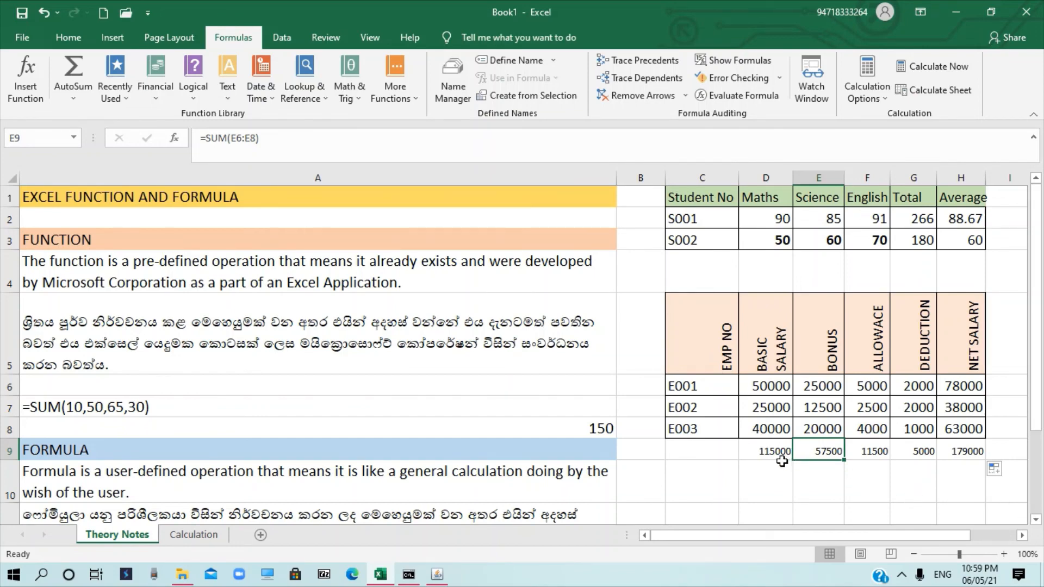
- Enter the formula =COUNT(D6:D8) in D10 to count the basic salary entries
click(767, 471)
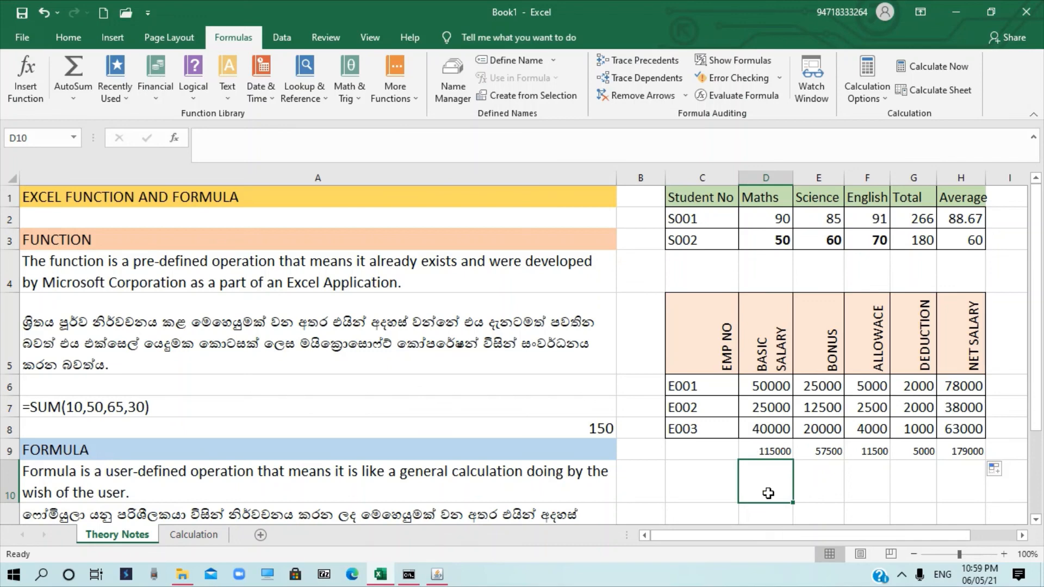
text(=COUNT)
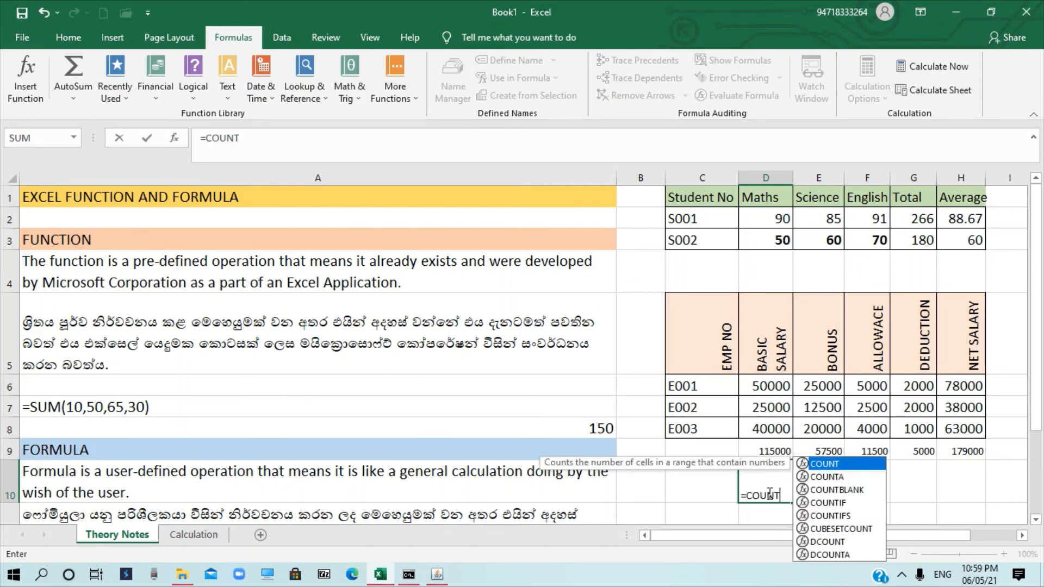
text(()
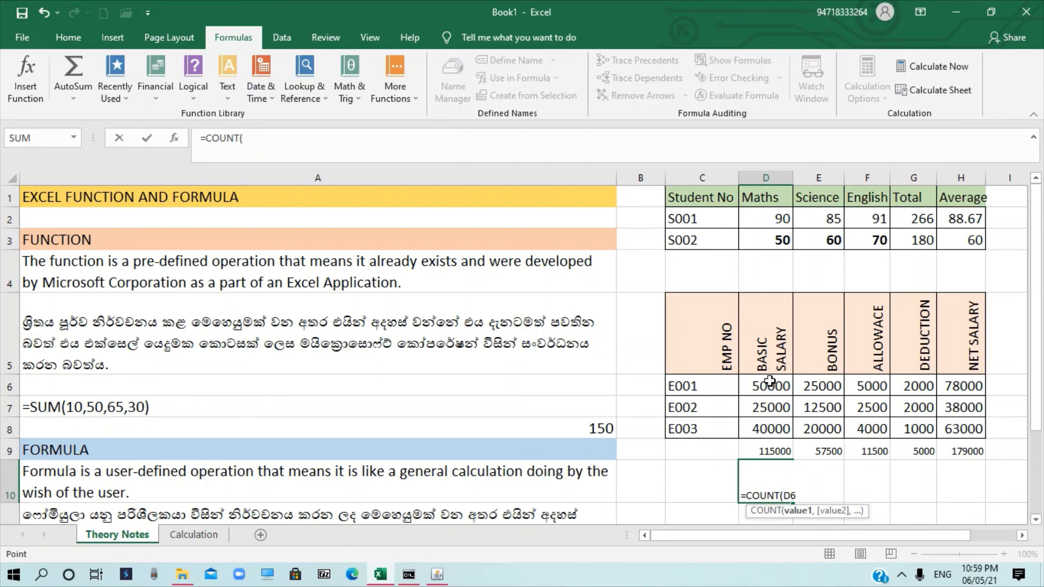
drag(770, 385, 771, 429)
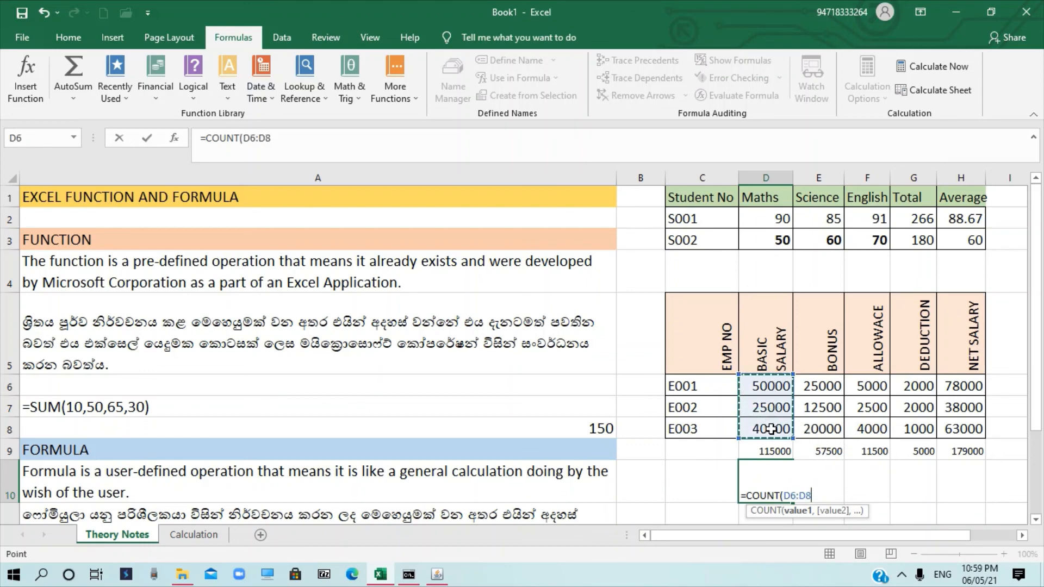
text())
key(Return)
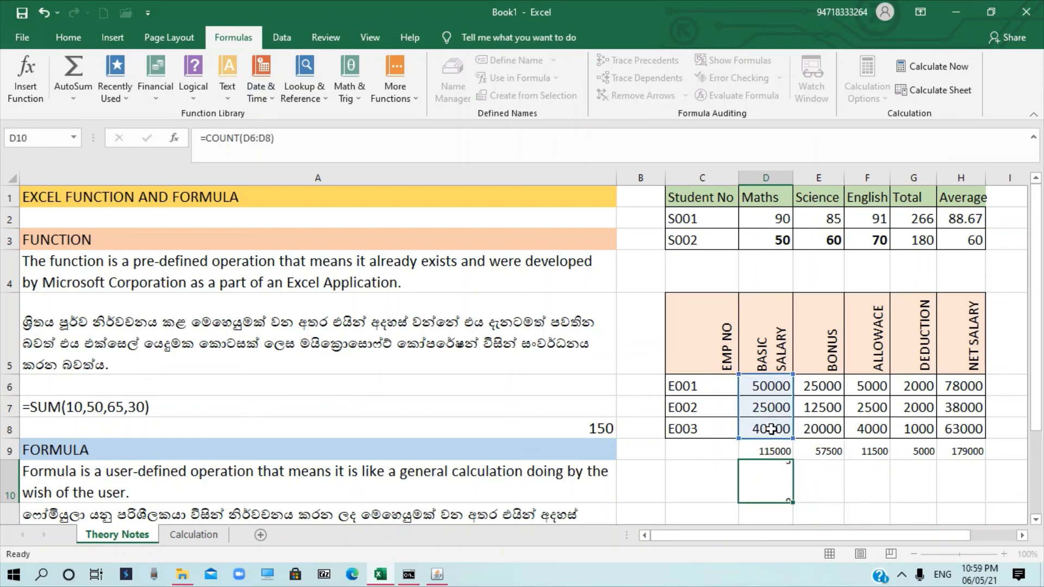
click(774, 469)
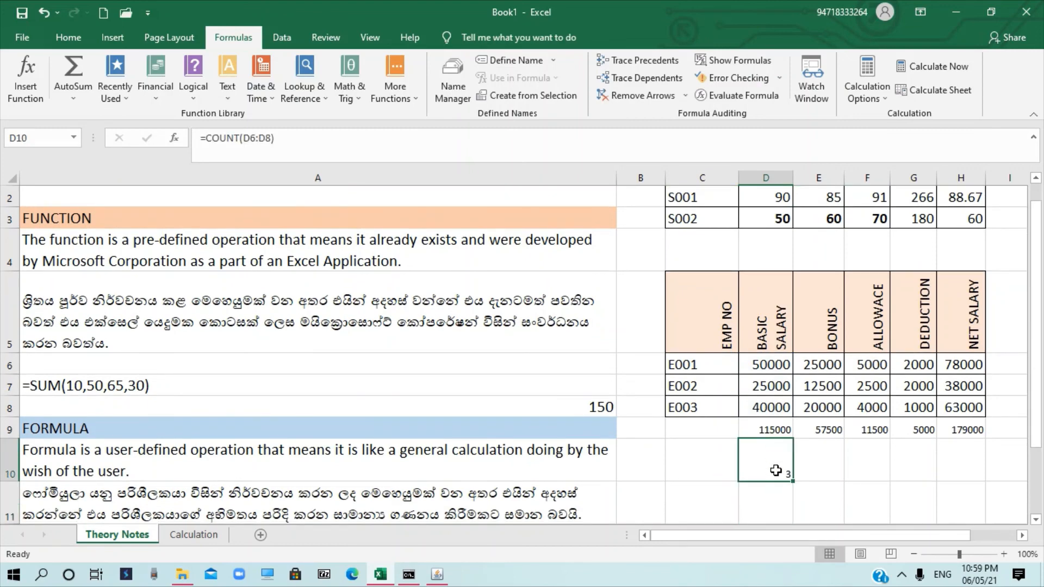